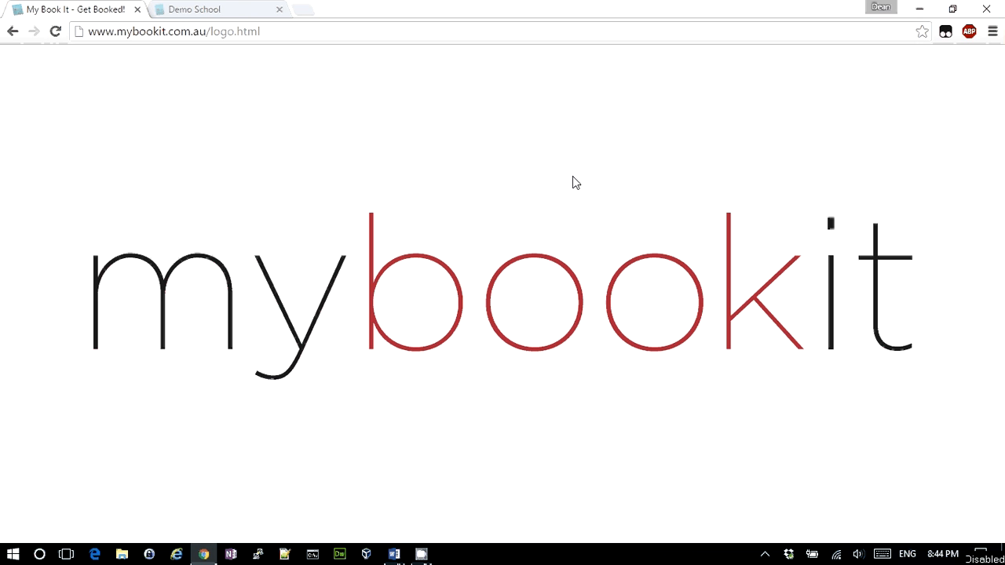
Switch to the Demo School tab to show the MyBookIt Timetables dashboard
{"action": "left_click", "coordinate": [206, 9]}
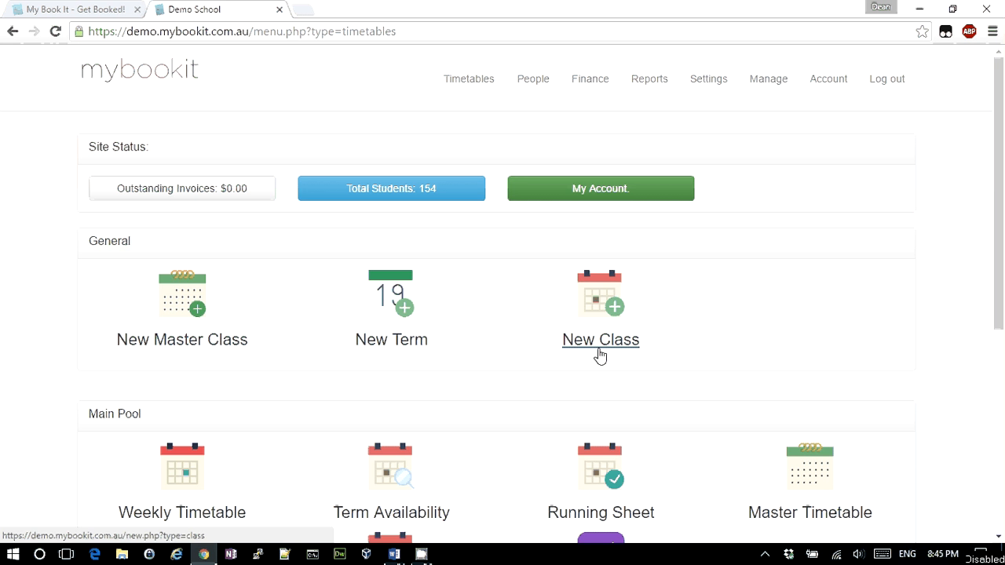
{"action": "left_click", "coordinate": [609, 306]}
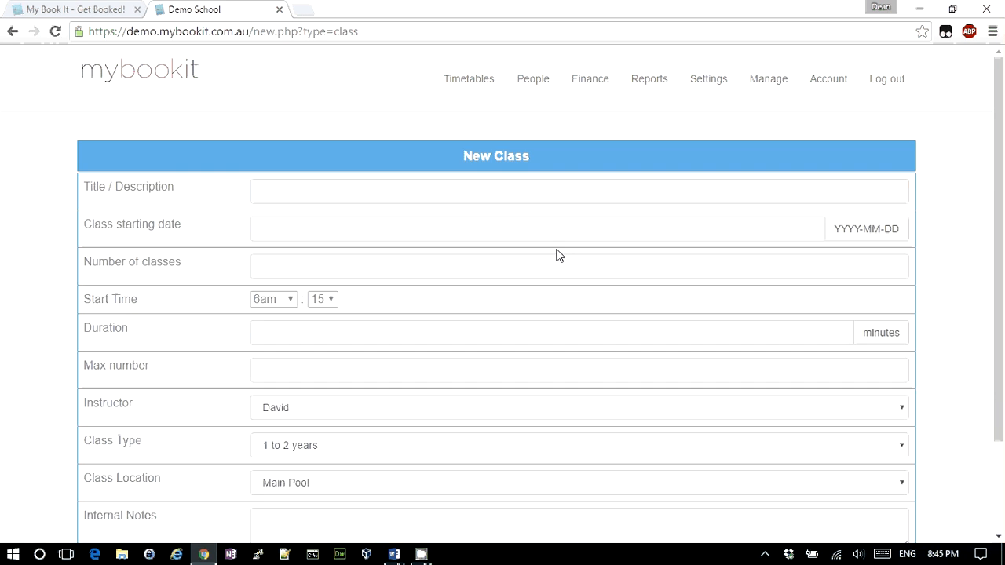
{"action": "scroll", "coordinate": [557, 255], "scroll_direction": "down", "scroll_amount": 3}
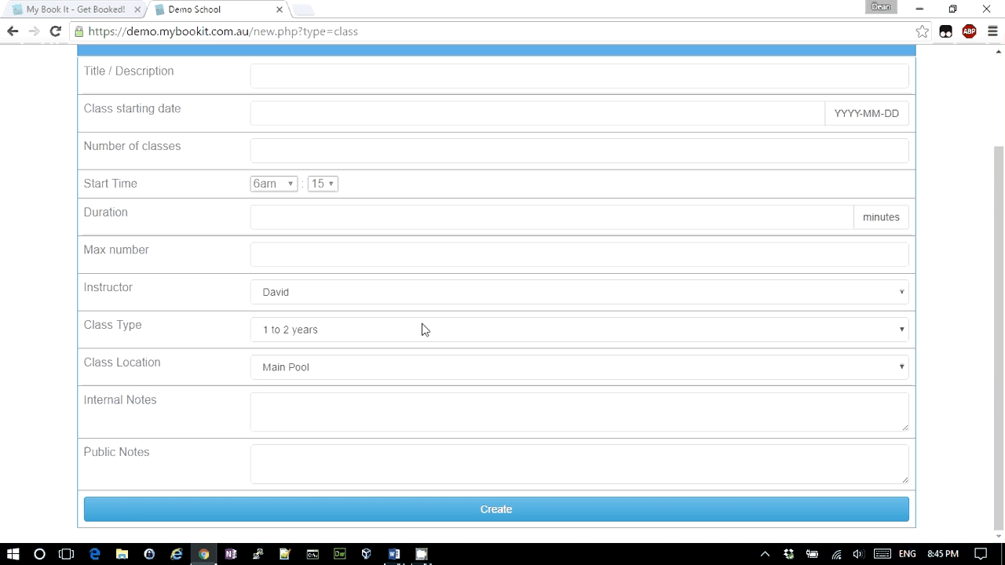
{"action": "left_click", "coordinate": [319, 370]}
{"action": "left_click", "coordinate": [325, 371]}
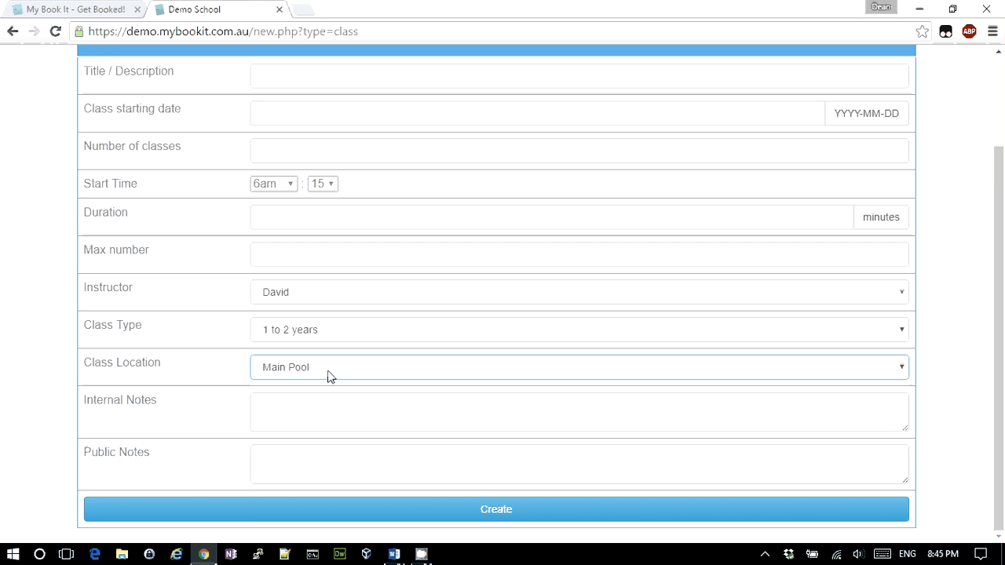
{"action": "scroll", "coordinate": [330, 376], "scroll_direction": "up", "scroll_amount": 2}
{"action": "left_click", "coordinate": [454, 85]}
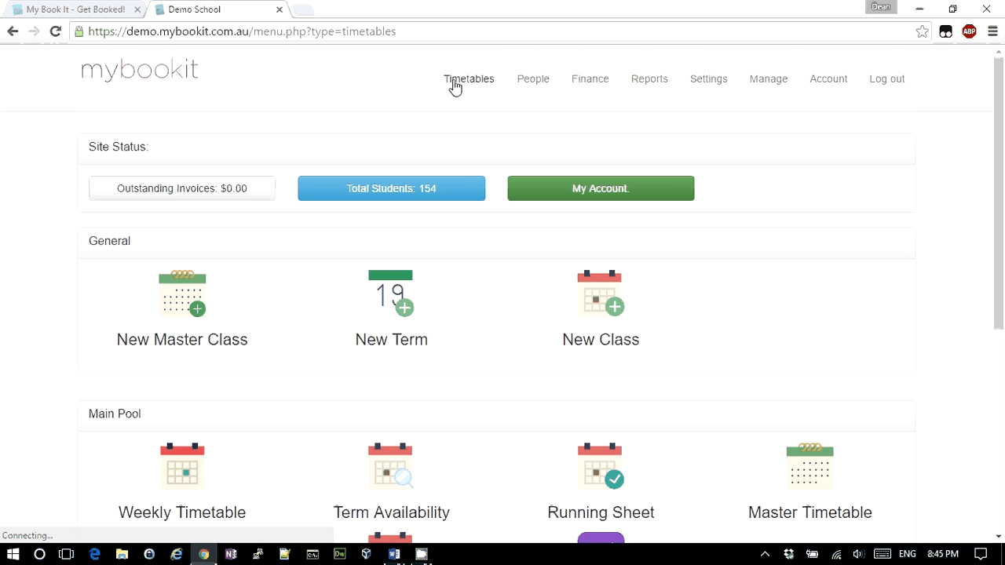
On the Saturday 8:45 Private master class, set Update Term to Yes and Add catch up class to No
{"action": "scroll", "coordinate": [299, 378], "scroll_direction": "down", "scroll_amount": 2}
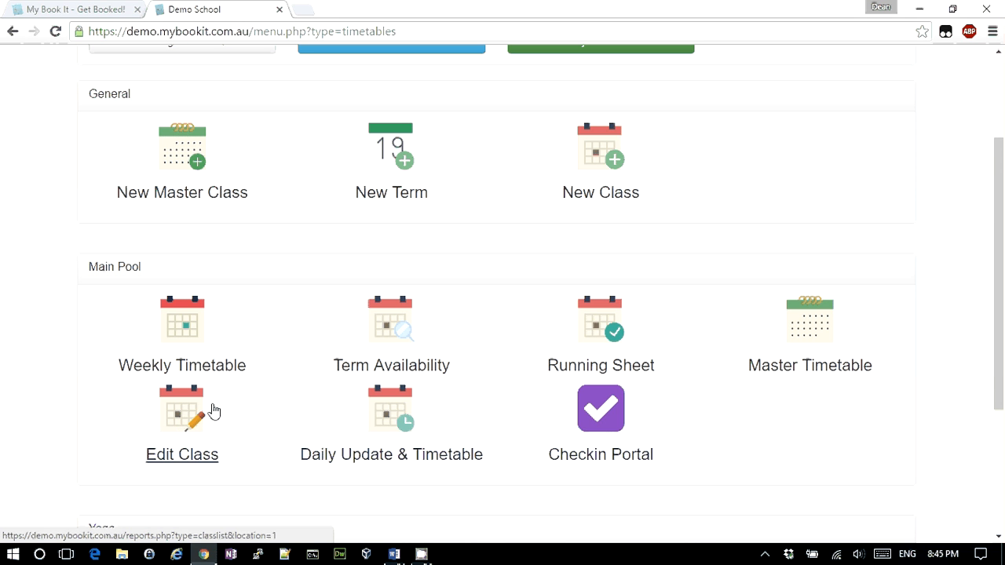
{"action": "left_click", "coordinate": [831, 332]}
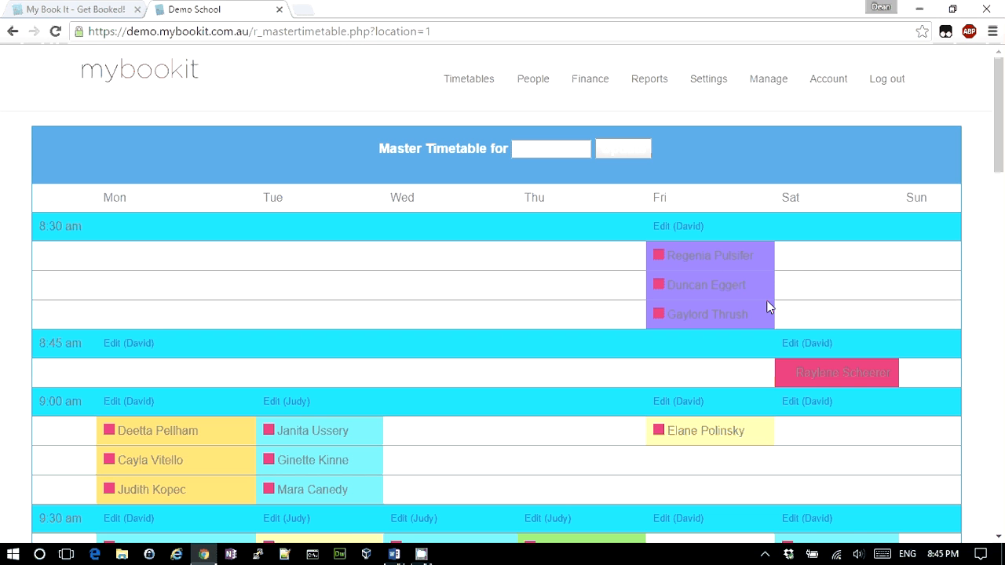
{"action": "left_click", "coordinate": [802, 346]}
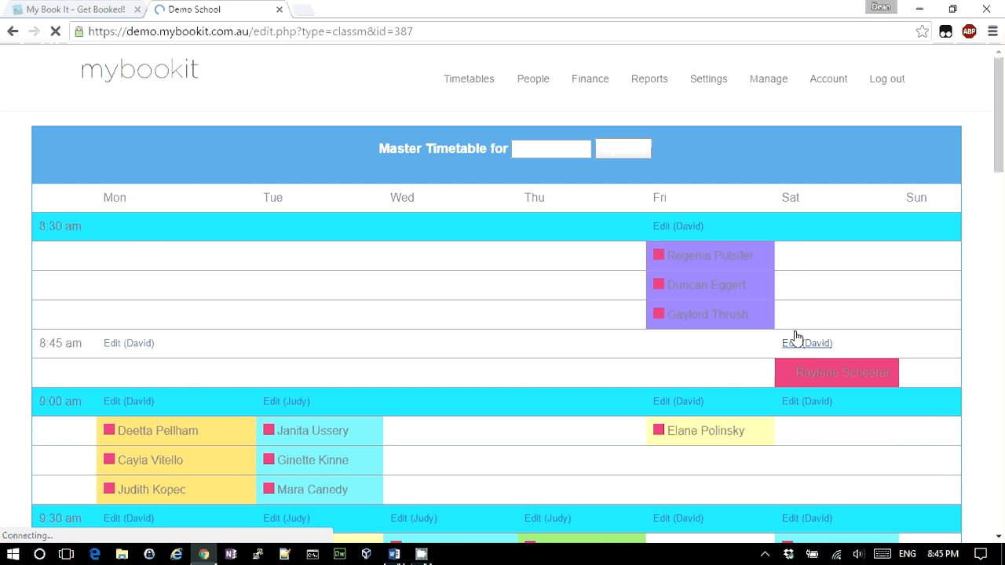
{"action": "scroll", "coordinate": [793, 337], "scroll_direction": "down", "scroll_amount": 15}
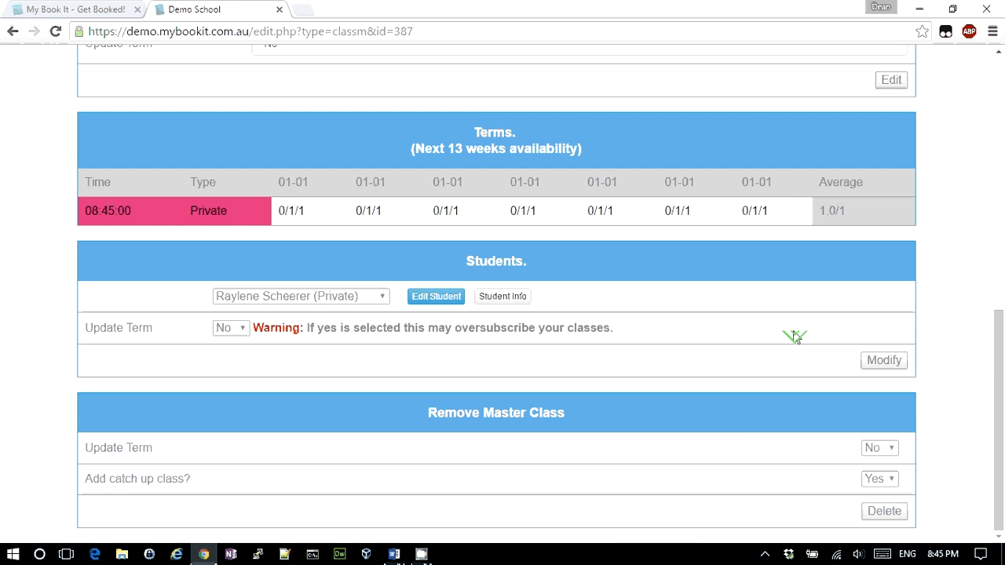
{"action": "left_click", "coordinate": [874, 449]}
{"action": "left_click", "coordinate": [883, 463]}
{"action": "left_click", "coordinate": [878, 480]}
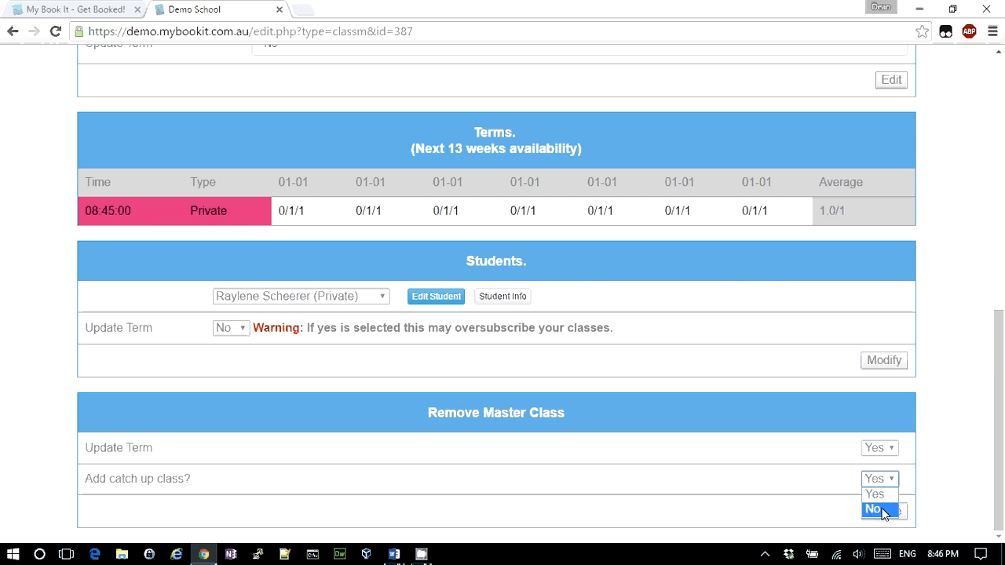
{"action": "left_click", "coordinate": [883, 509]}
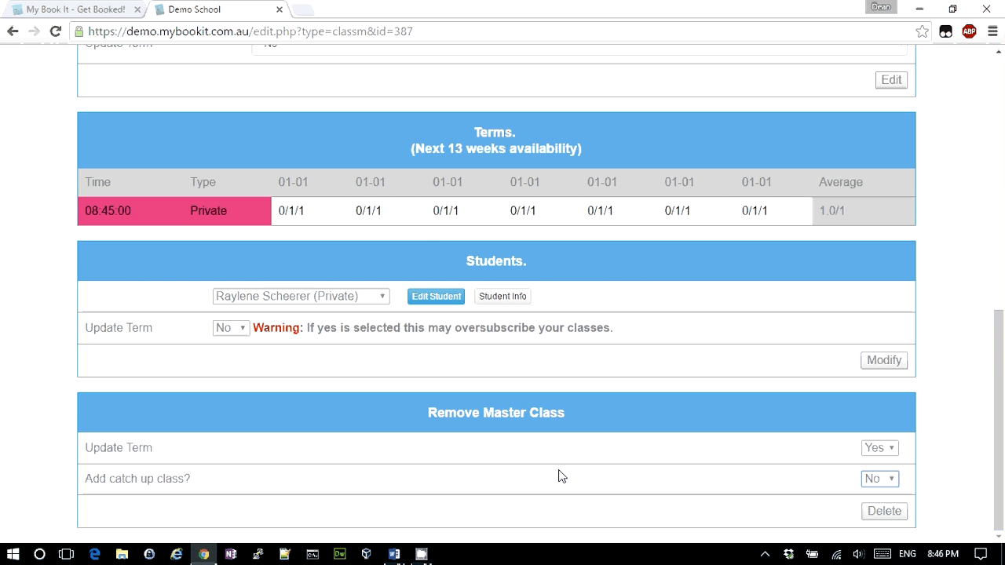
{"action": "scroll", "coordinate": [562, 477], "scroll_direction": "up", "scroll_amount": 10}
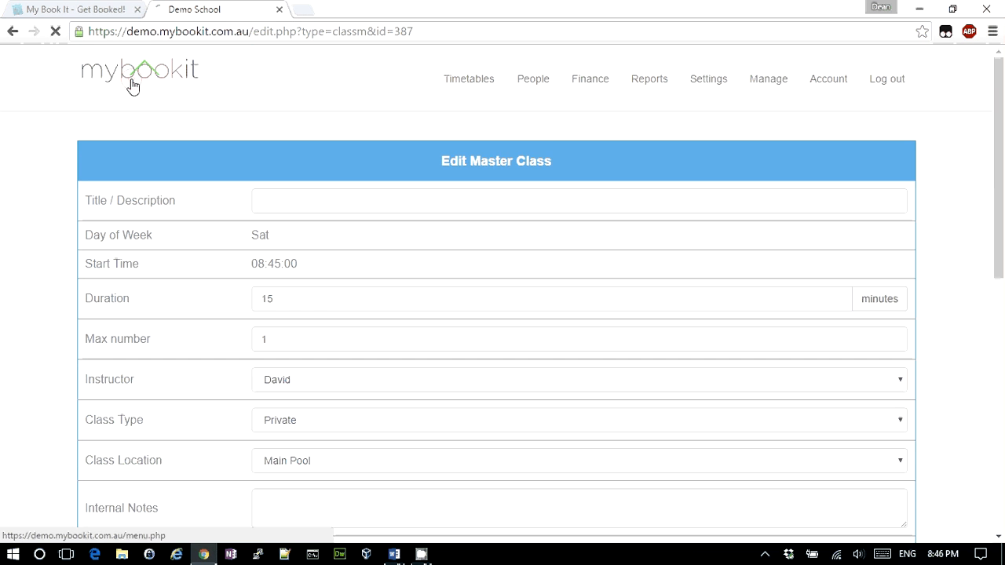
Return to the Demo School main page and come back to Chrome after reading the Monday 8:30am scenario
{"action": "left_click", "coordinate": [133, 87]}
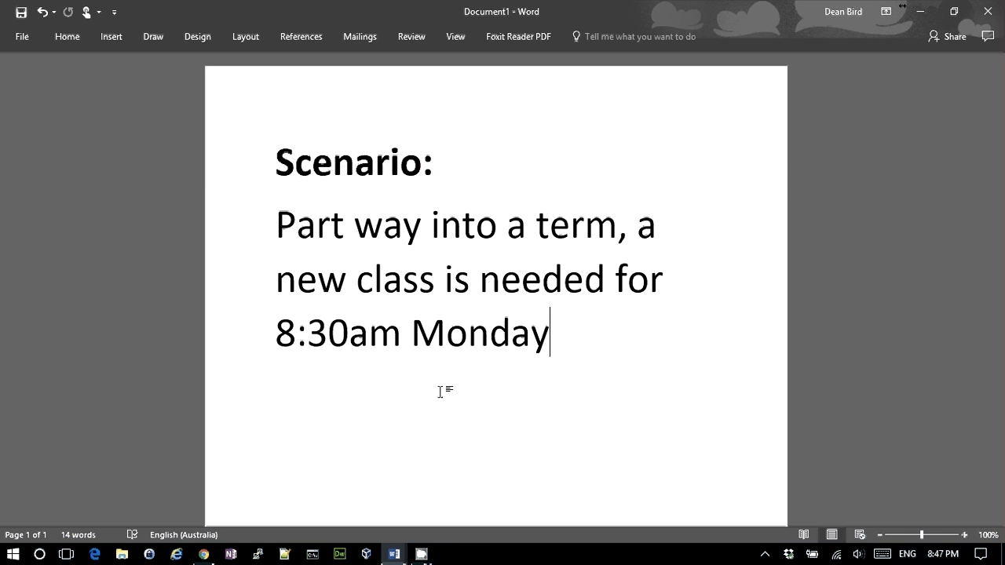
{"action": "key", "text": "alt+Tab"}
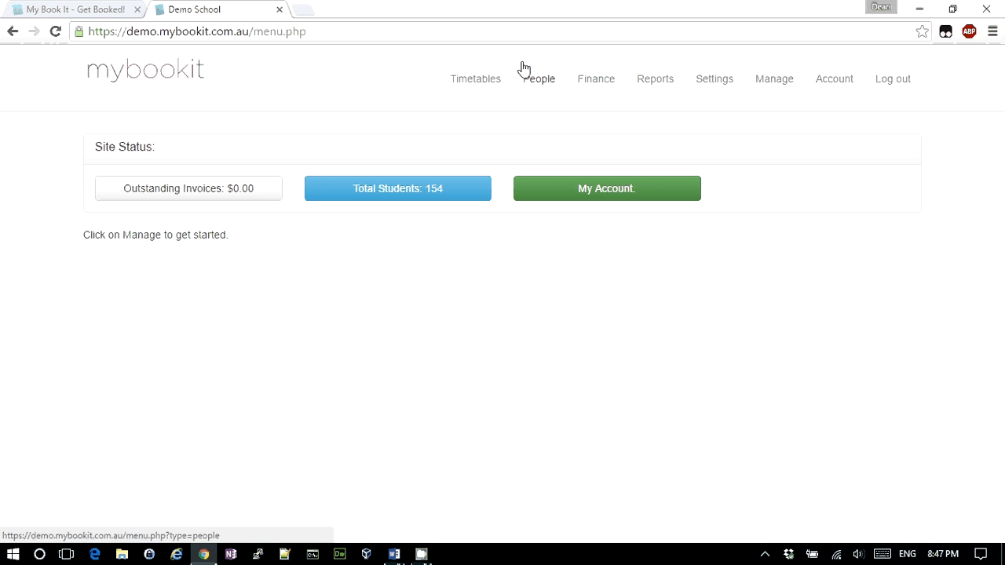
Start a new master class with a start time of 8am:30
{"action": "left_click", "coordinate": [476, 79]}
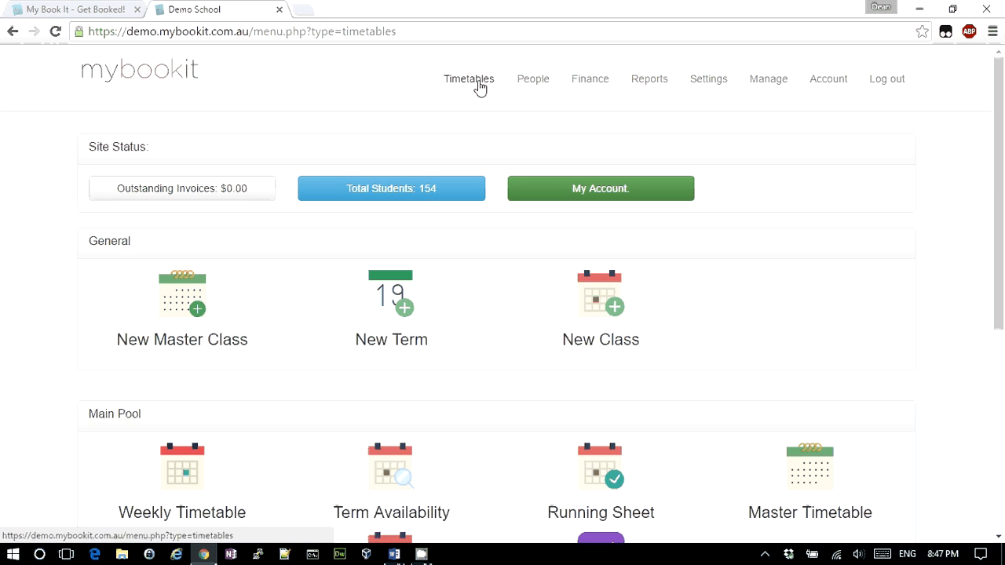
{"action": "left_click", "coordinate": [194, 292]}
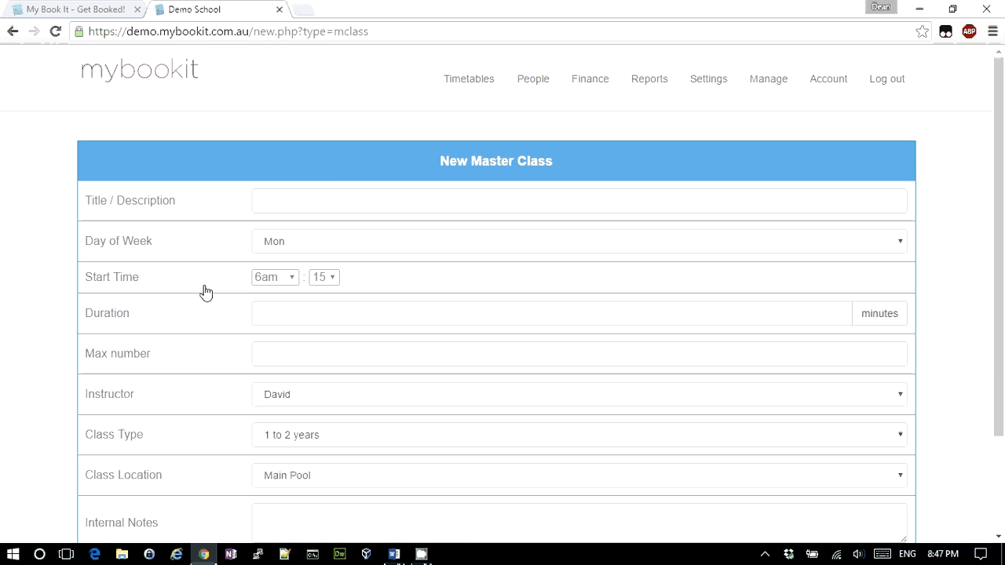
{"action": "left_click", "coordinate": [283, 278]}
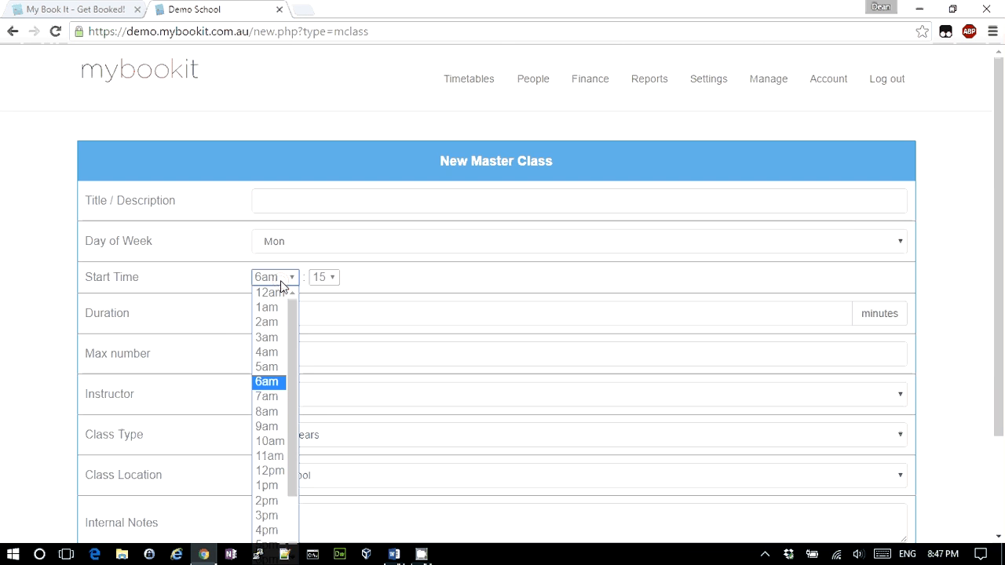
{"action": "key", "text": "Down"}
{"action": "key", "text": "Down"}
{"action": "key", "text": "Return"}
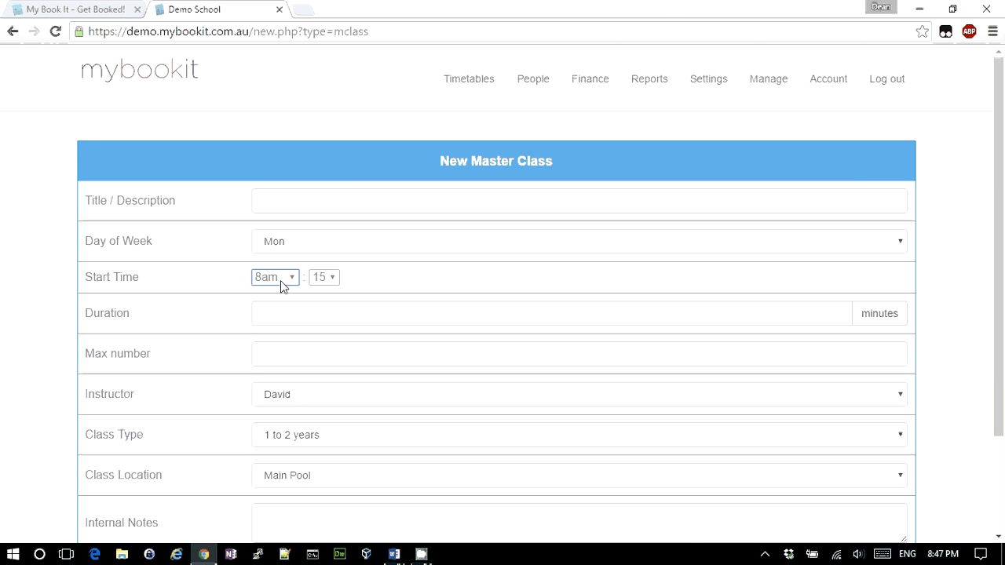
{"action": "key", "text": "Tab"}
{"action": "key", "text": "Down"}
Give it duration 20, max 4 students and a different instructor, then create it
{"action": "left_click", "coordinate": [298, 316]}
{"action": "type", "text": "20"}
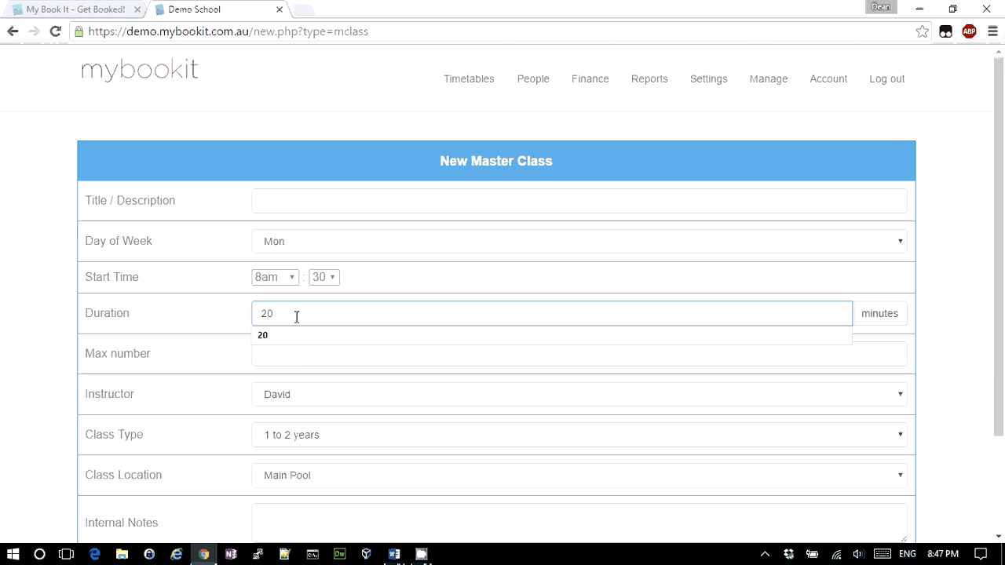
{"action": "left_click", "coordinate": [301, 361]}
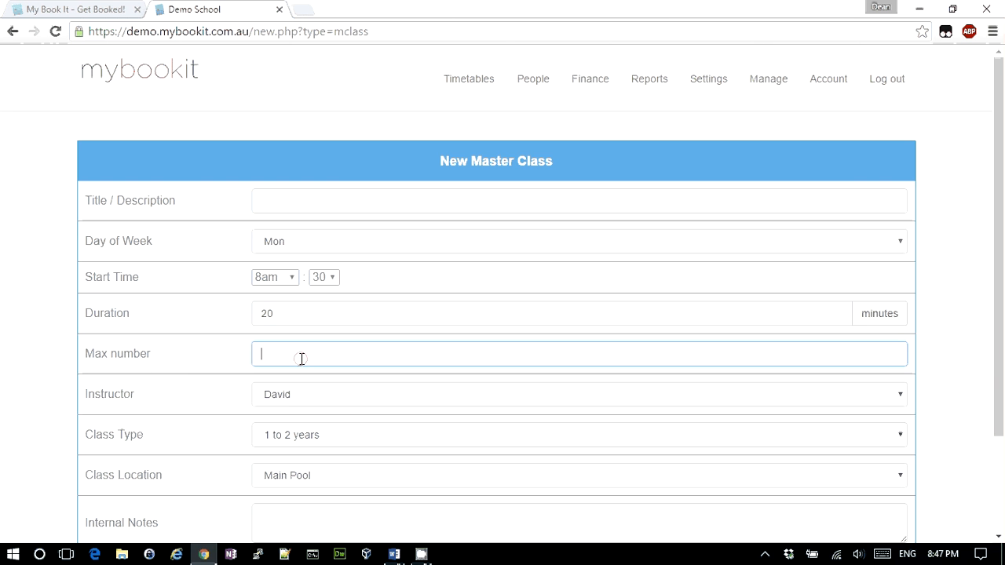
{"action": "type", "text": "4"}
{"action": "left_click", "coordinate": [283, 397]}
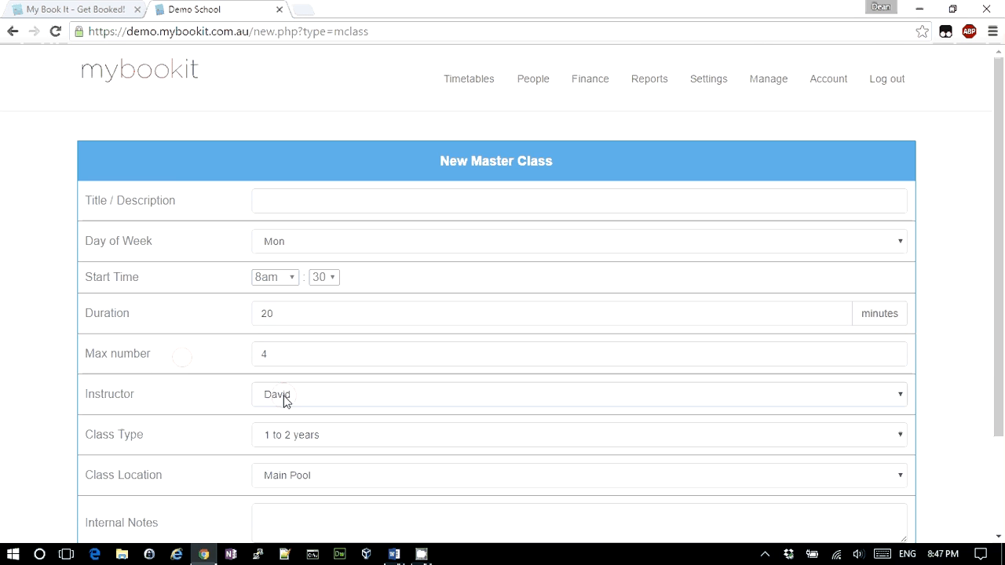
{"action": "left_click", "coordinate": [282, 428]}
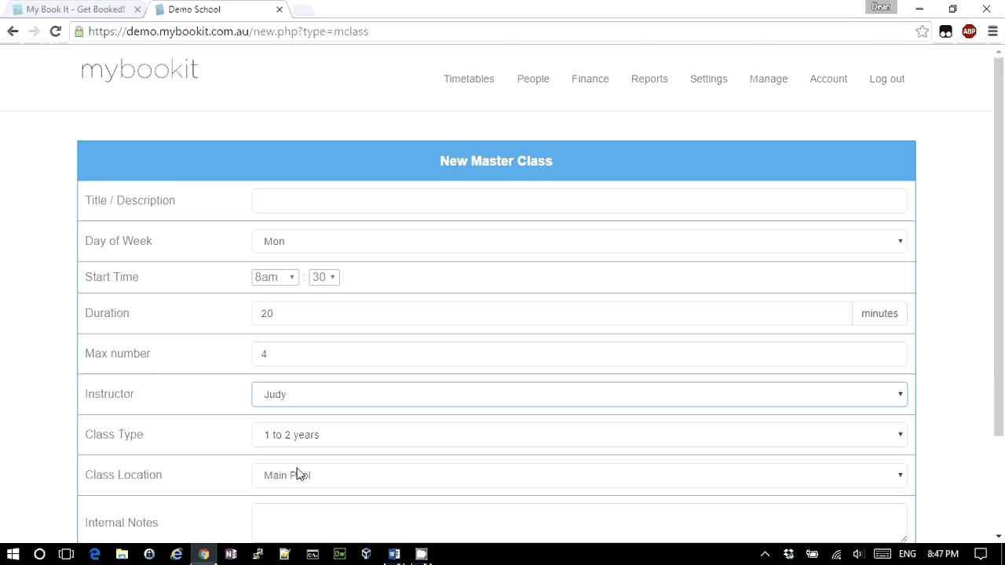
{"action": "scroll", "coordinate": [309, 443], "scroll_direction": "down", "scroll_amount": 1}
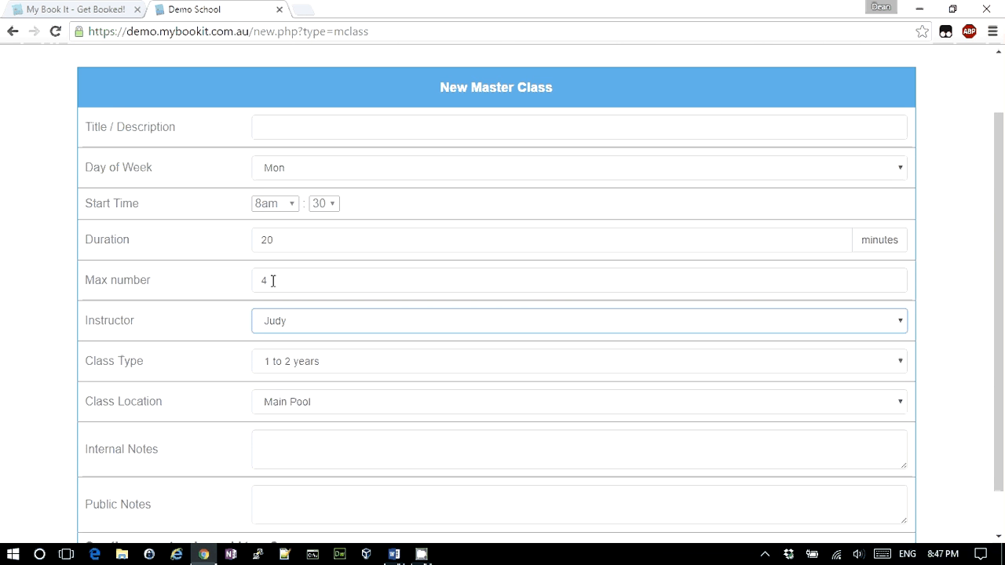
{"action": "scroll", "coordinate": [312, 328], "scroll_direction": "up", "scroll_amount": 1}
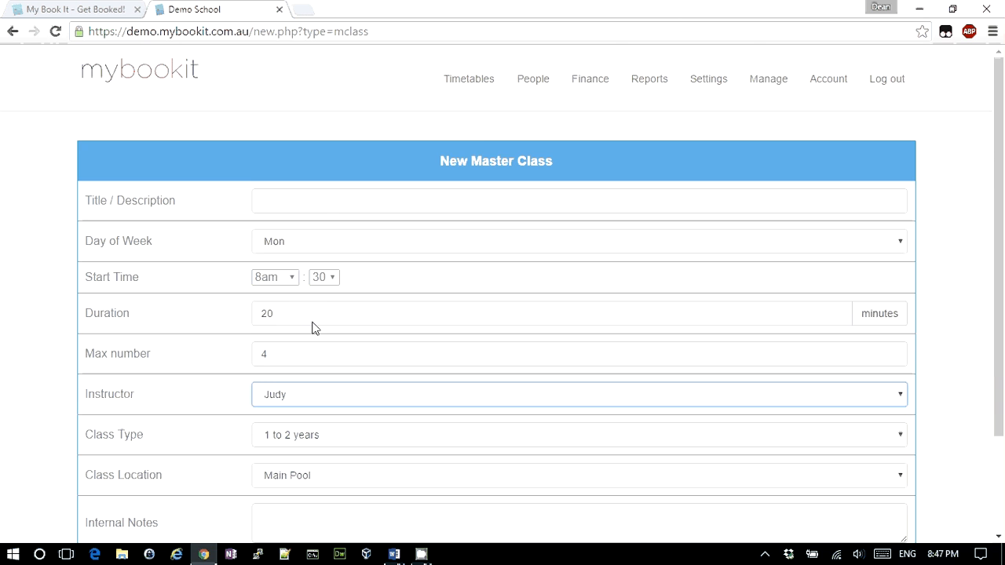
{"action": "scroll", "coordinate": [312, 325], "scroll_direction": "down", "scroll_amount": 1}
{"action": "scroll", "coordinate": [315, 326], "scroll_direction": "down", "scroll_amount": 2}
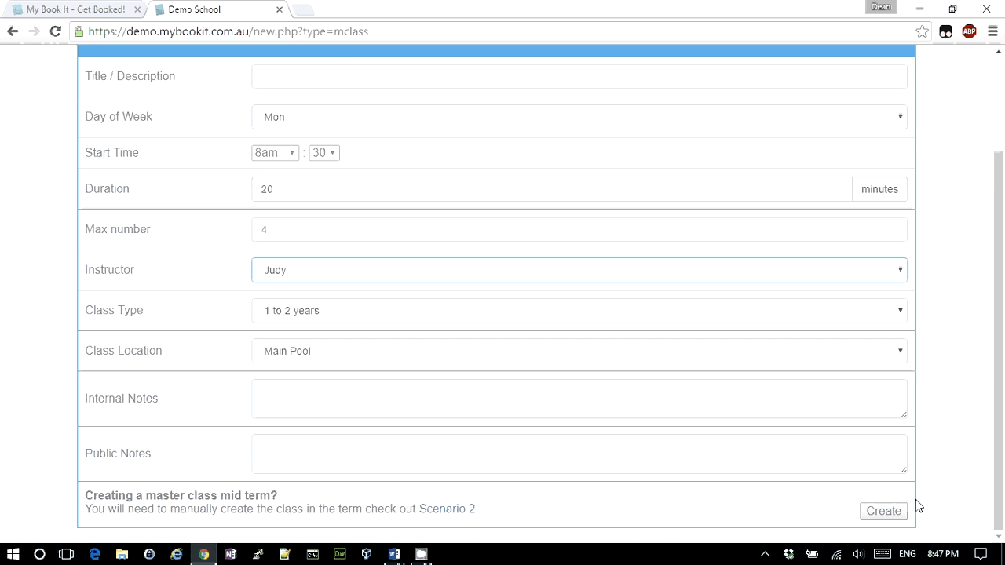
{"action": "left_click", "coordinate": [887, 512]}
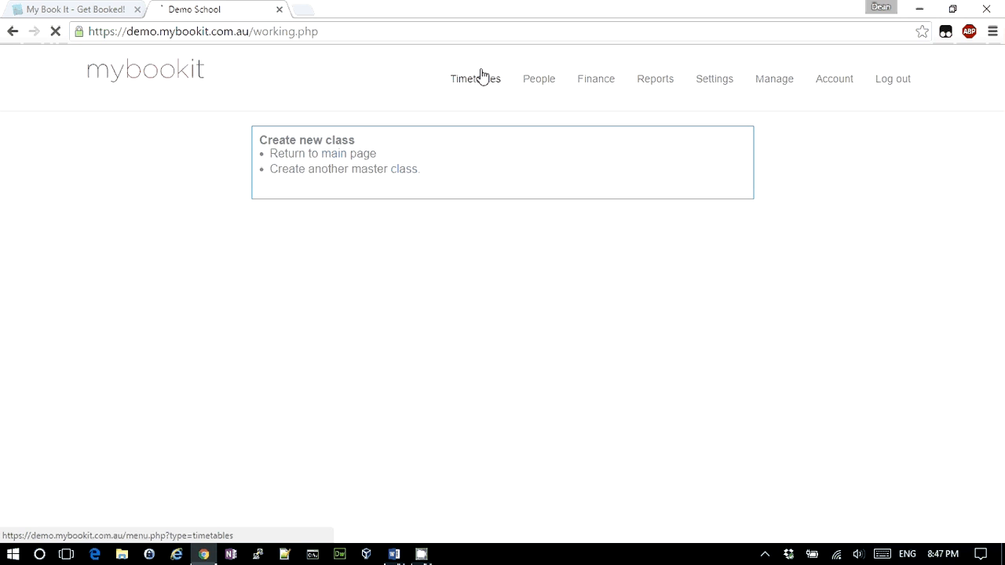
Start a new one-off class run beginning 2016-08-15 with 5 classes
{"action": "left_click", "coordinate": [483, 76]}
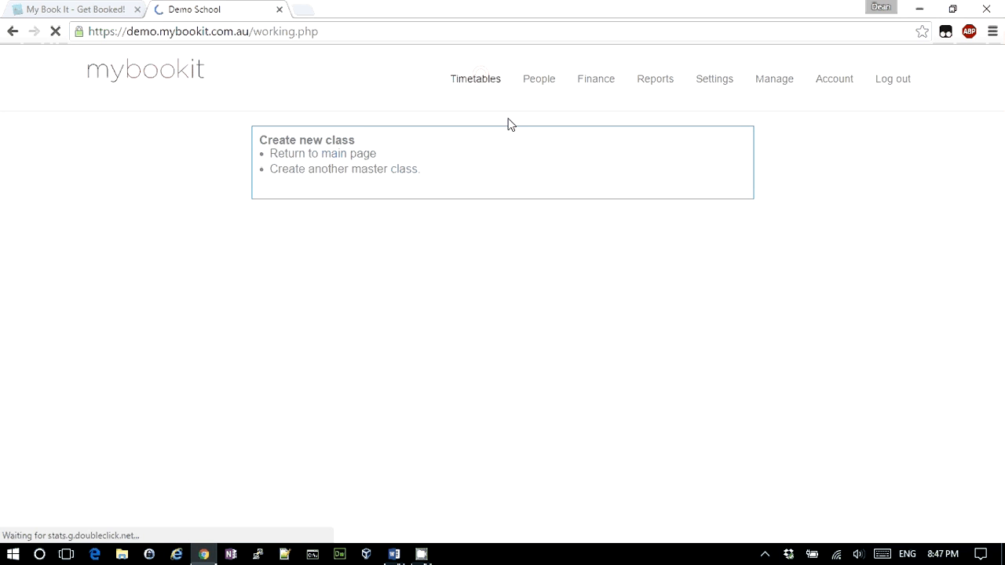
{"action": "left_click", "coordinate": [590, 296]}
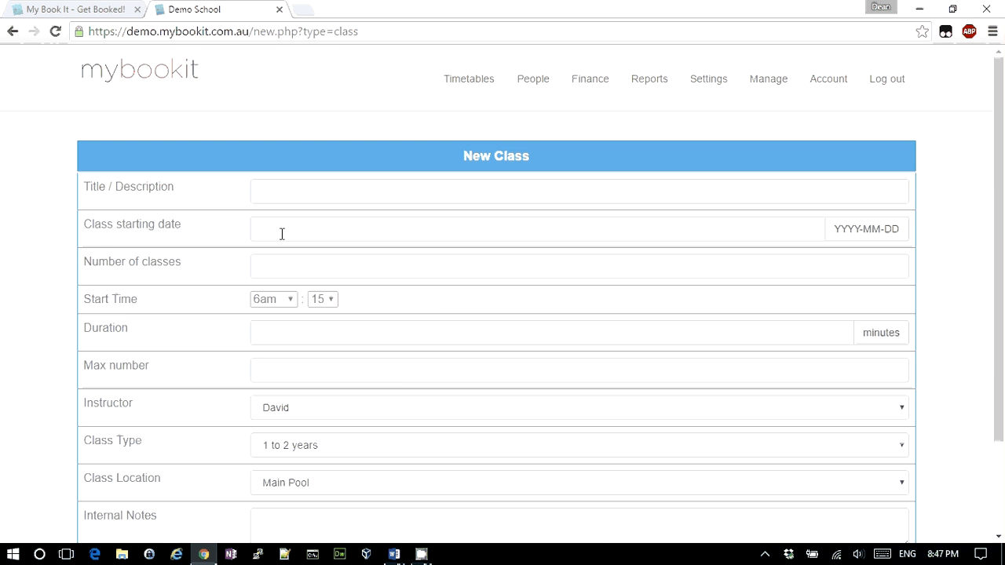
{"action": "left_click", "coordinate": [283, 231]}
{"action": "left_click", "coordinate": [301, 355]}
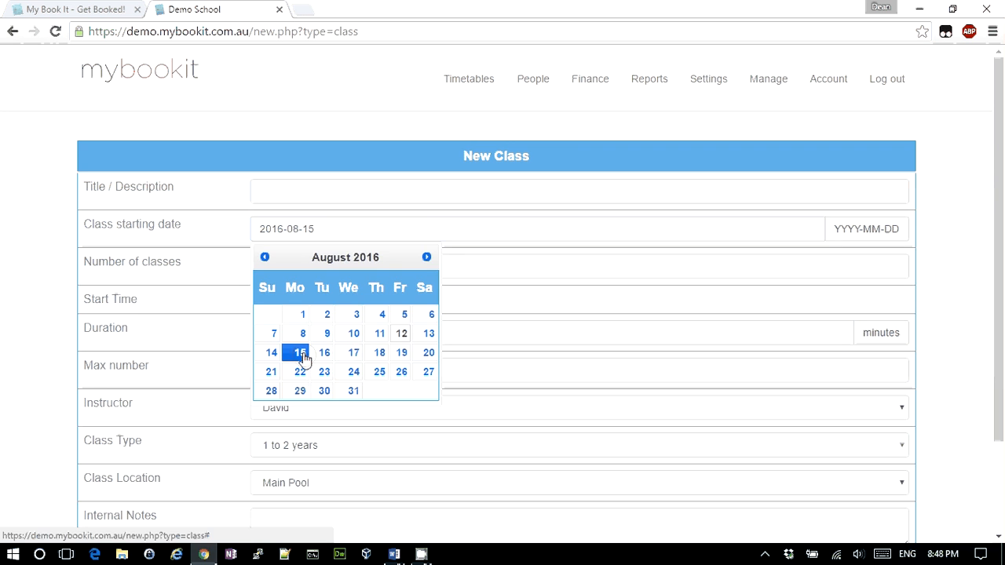
{"action": "left_click", "coordinate": [307, 269]}
{"action": "type", "text": "5"}
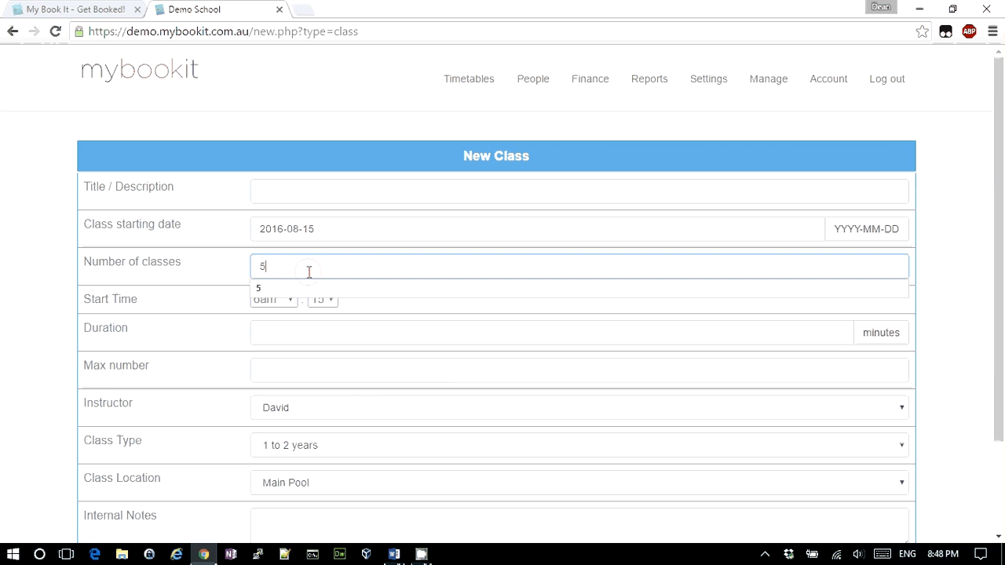
{"action": "left_click", "coordinate": [182, 286]}
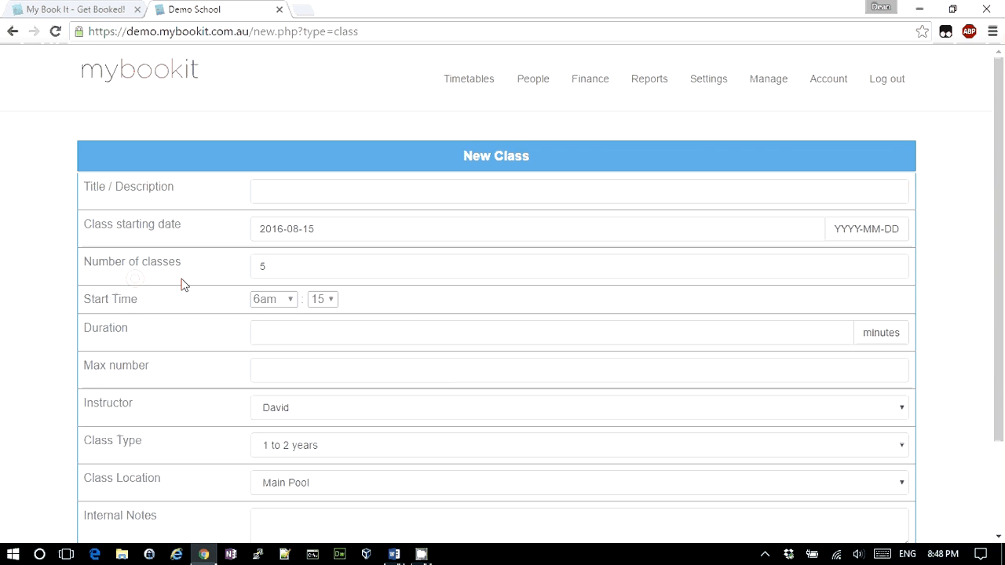
Set start 8am:30, duration 20, max 4 and a different instructor, then create the class
{"action": "left_click", "coordinate": [280, 299]}
{"action": "key", "text": "Down"}
{"action": "key", "text": "Down"}
{"action": "key", "text": "Return"}
{"action": "key", "text": "Tab"}
{"action": "key", "text": "Down"}
{"action": "key", "text": "Tab"}
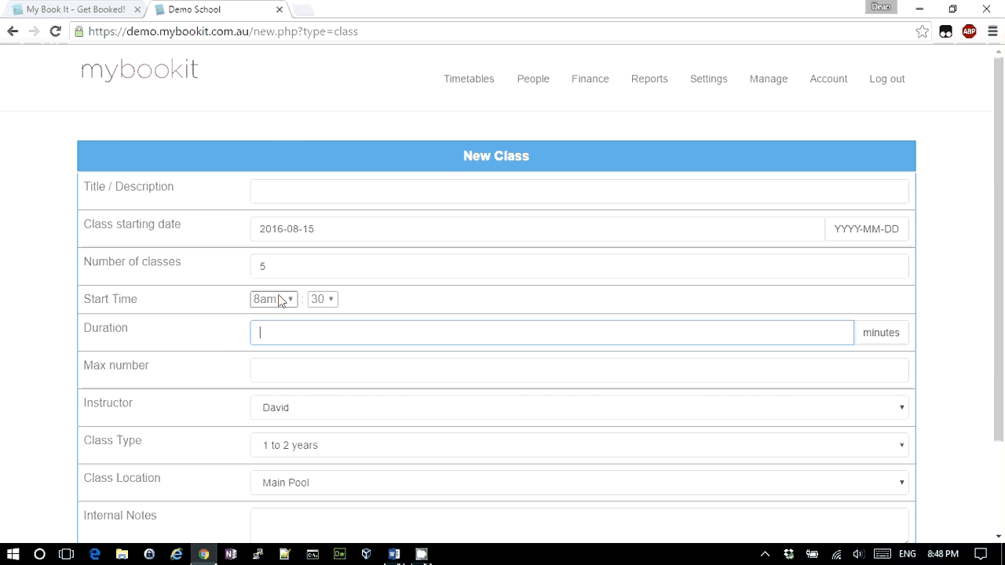
{"action": "type", "text": "20"}
{"action": "key", "text": "Tab"}
{"action": "type", "text": "4"}
{"action": "key", "text": "Tab"}
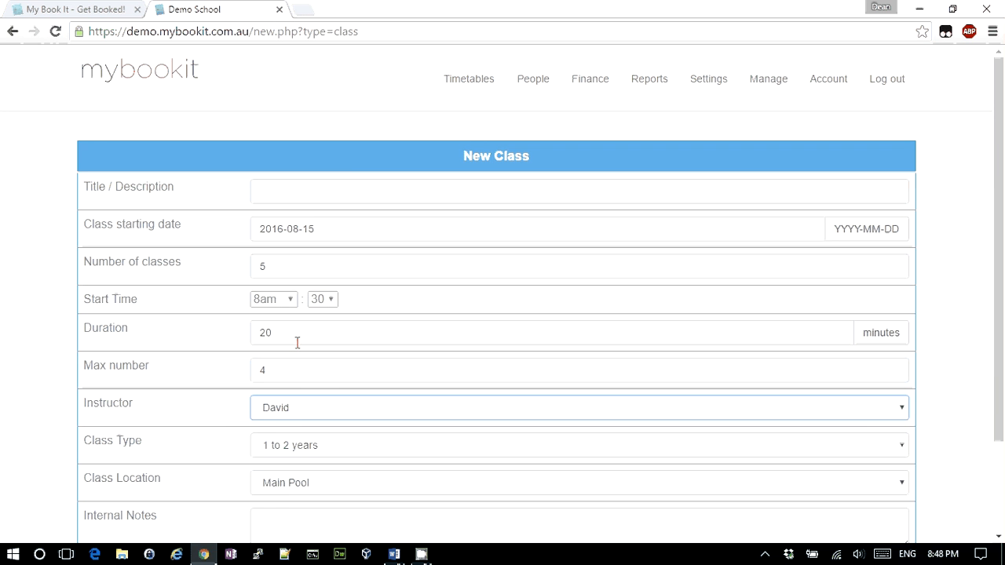
{"action": "left_click", "coordinate": [290, 411]}
{"action": "left_click", "coordinate": [289, 438]}
{"action": "scroll", "coordinate": [363, 440], "scroll_direction": "down", "scroll_amount": 3}
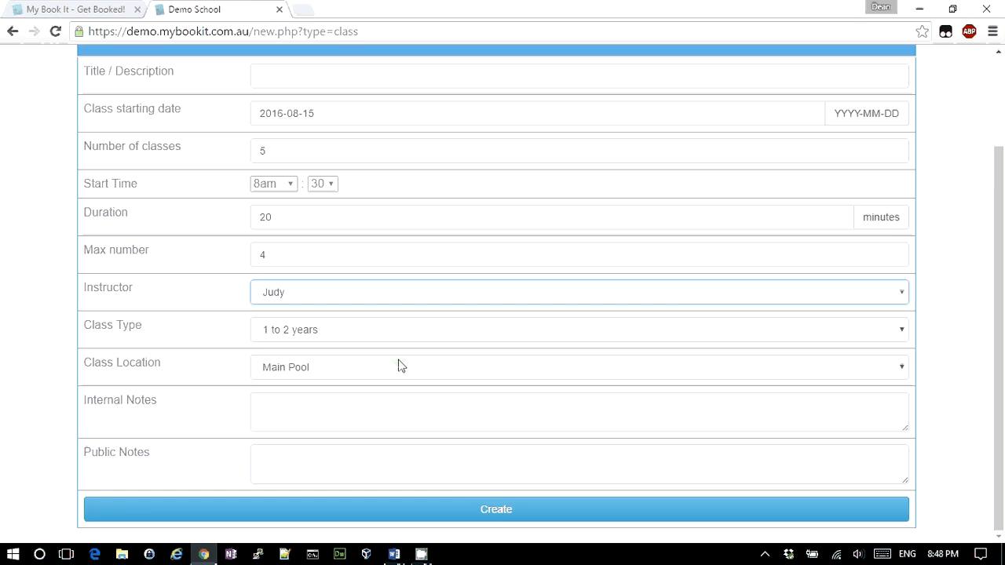
{"action": "left_click", "coordinate": [500, 515]}
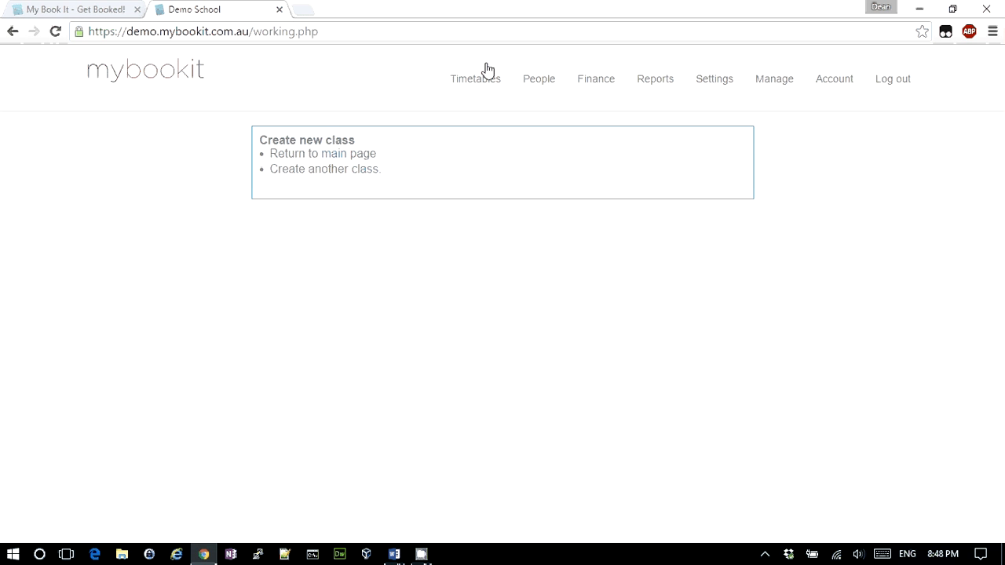
List classes from 15 August 2016 to confirm the Monday 8:30am class, then return to Timetables
{"action": "left_click", "coordinate": [478, 86]}
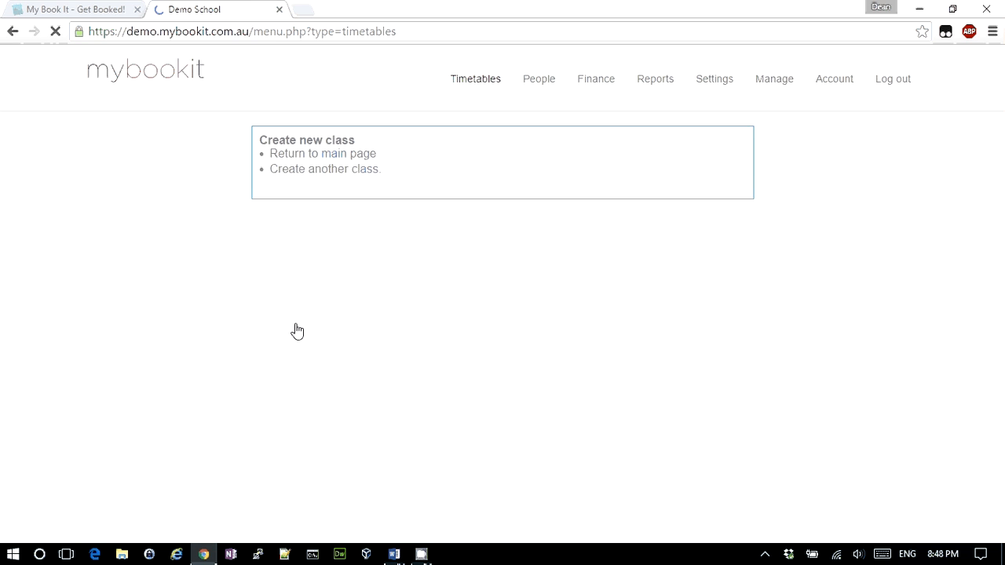
{"action": "scroll", "coordinate": [212, 417], "scroll_direction": "down", "scroll_amount": 2}
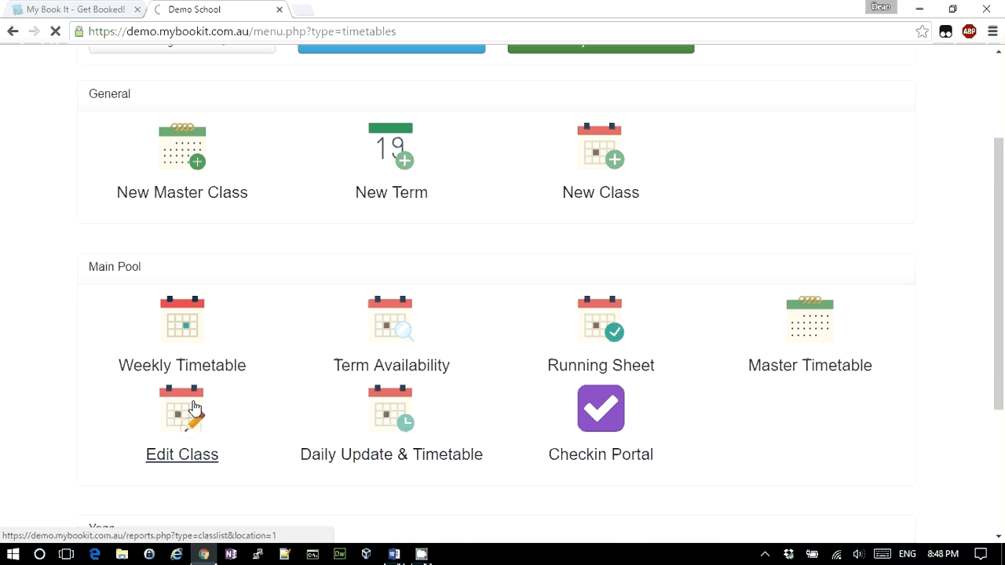
{"action": "left_click", "coordinate": [194, 409]}
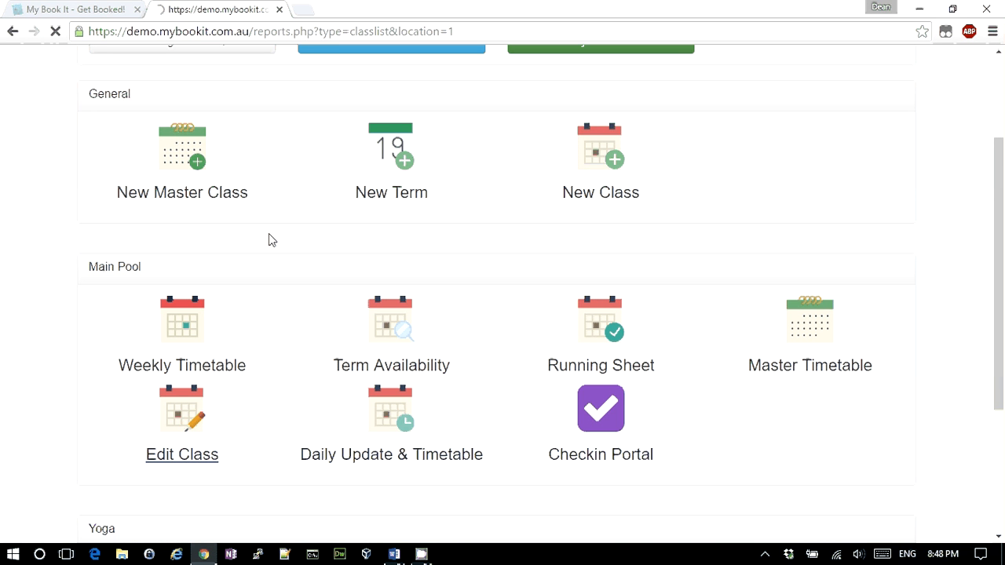
{"action": "left_click", "coordinate": [259, 223]}
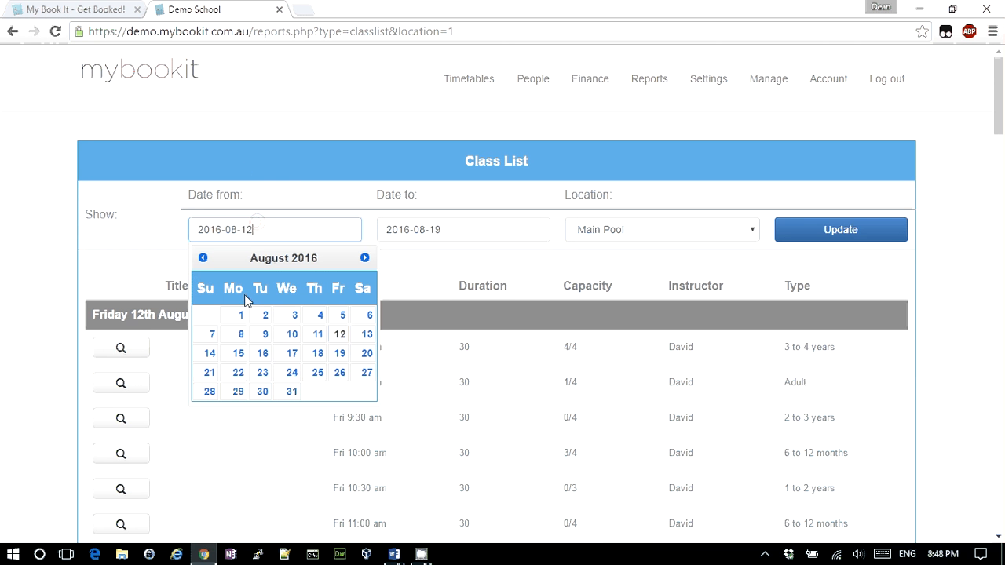
{"action": "left_click", "coordinate": [237, 354]}
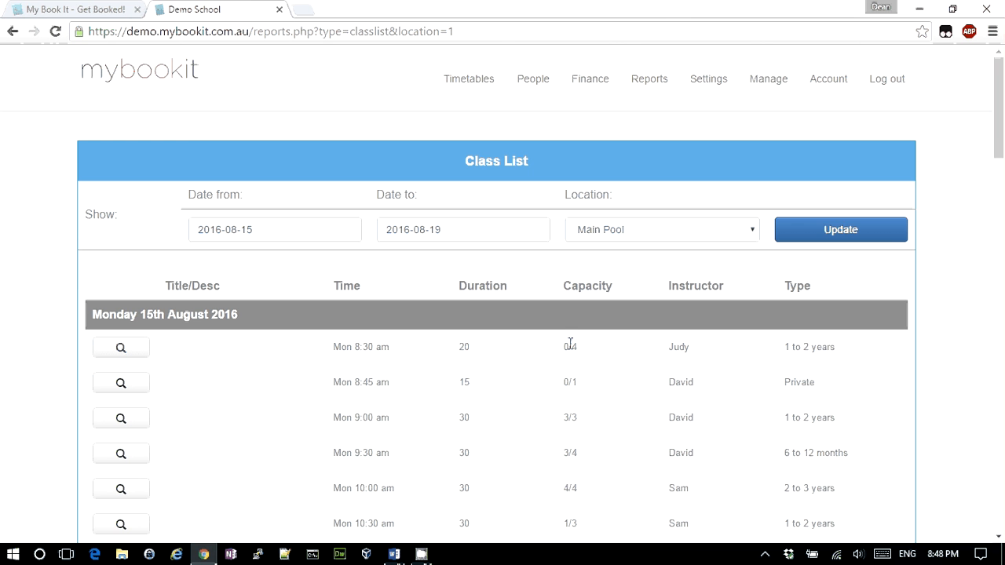
{"action": "left_click", "coordinate": [469, 80]}
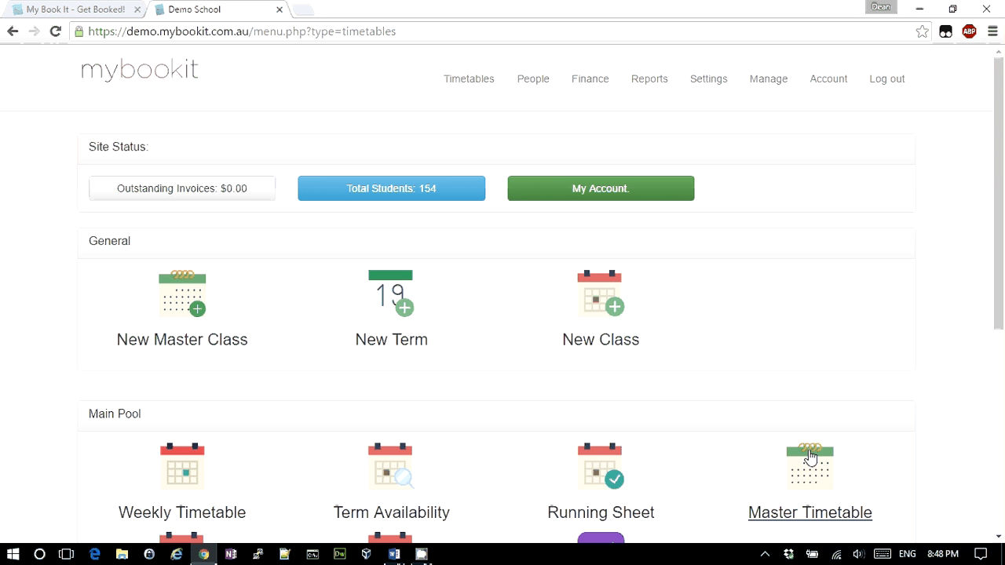
Open the Monday 8:30am master class and enrol students in the first two slots
{"action": "left_click", "coordinate": [840, 454]}
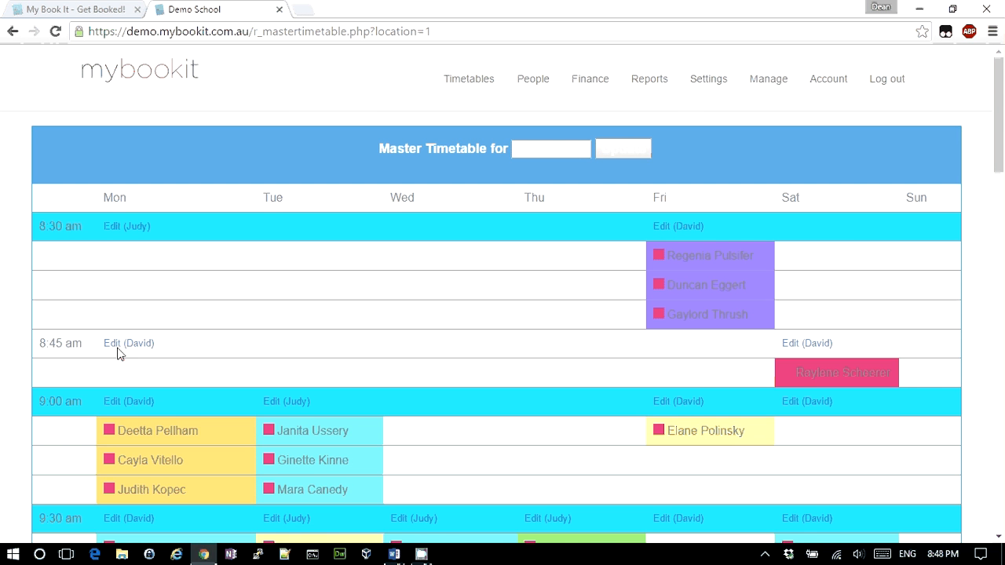
{"action": "left_click", "coordinate": [120, 230]}
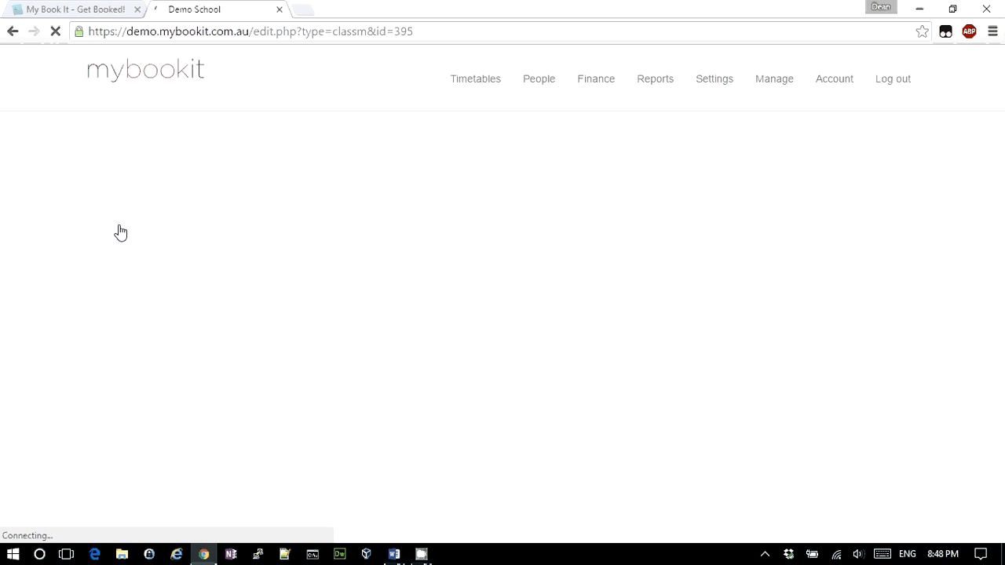
{"action": "scroll", "coordinate": [259, 281], "scroll_direction": "down", "scroll_amount": 6}
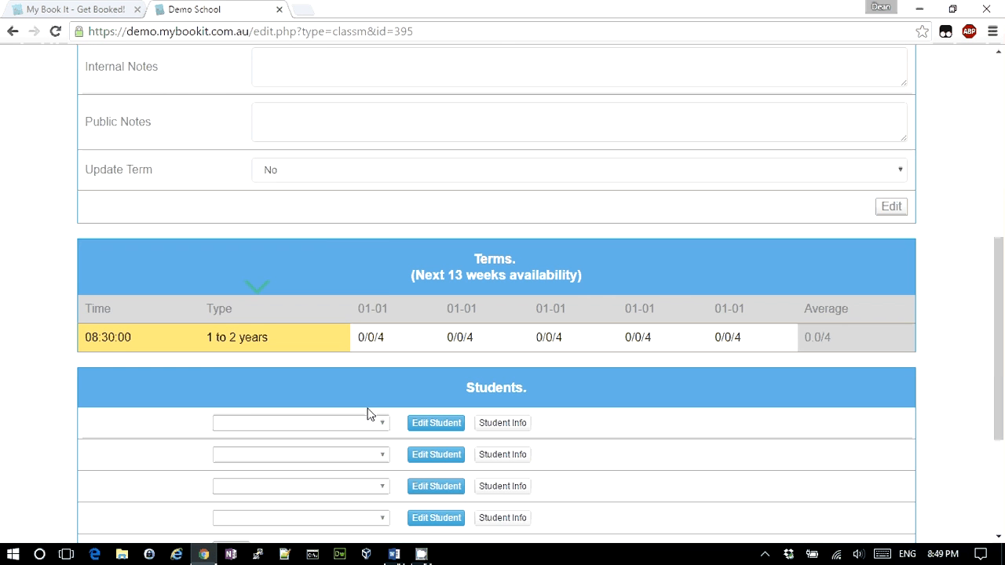
{"action": "left_click", "coordinate": [354, 423]}
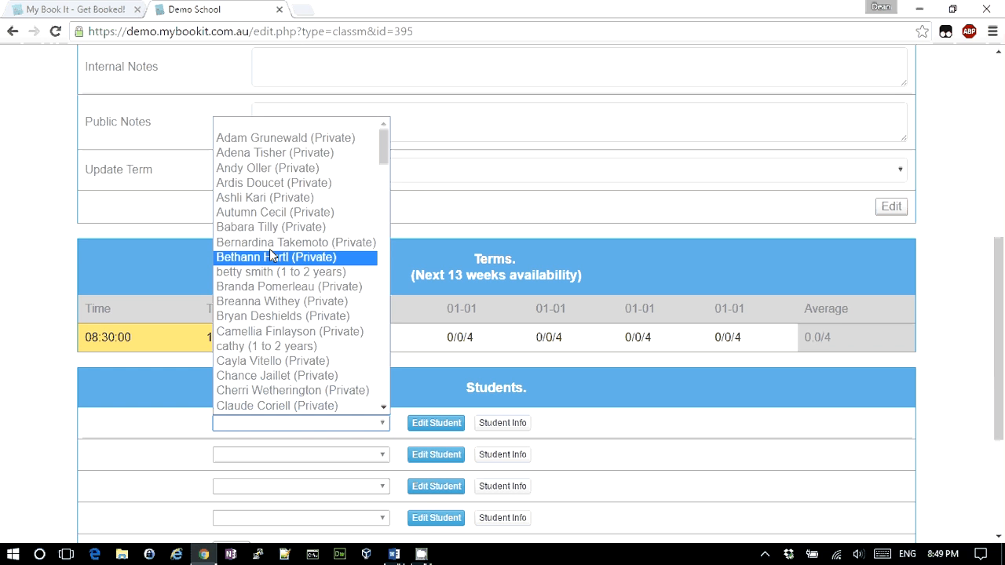
{"action": "left_click", "coordinate": [268, 213]}
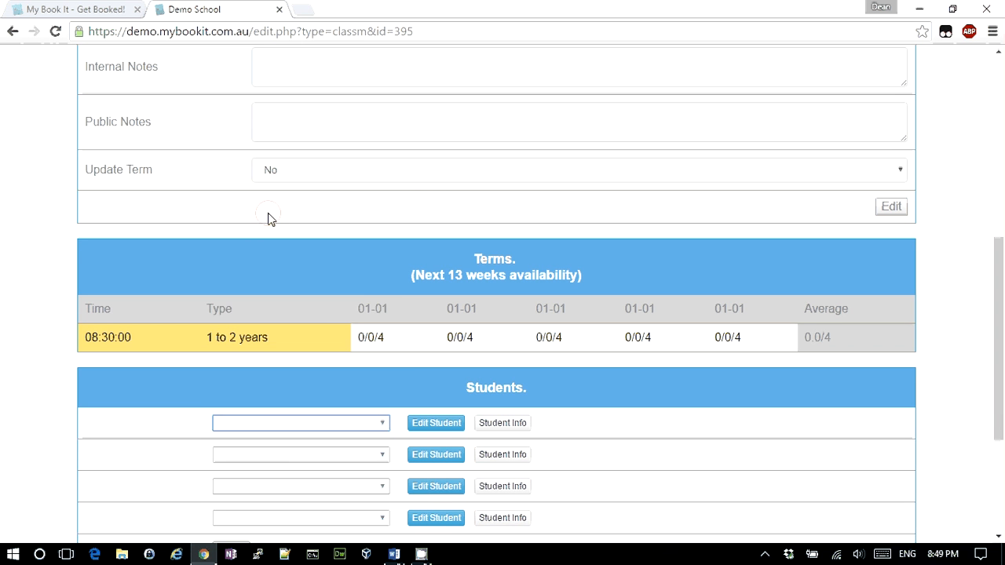
{"action": "left_click", "coordinate": [282, 454]}
{"action": "scroll", "coordinate": [283, 346], "scroll_direction": "down", "scroll_amount": 1}
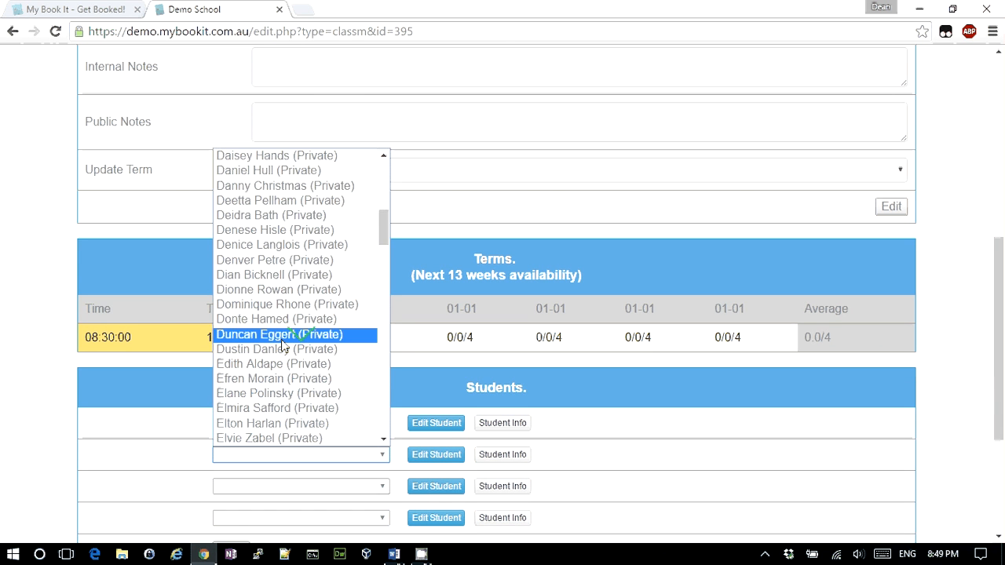
{"action": "left_click", "coordinate": [282, 349]}
Set Update Term to Yes and save the student changes
{"action": "scroll", "coordinate": [617, 386], "scroll_direction": "down", "scroll_amount": 3}
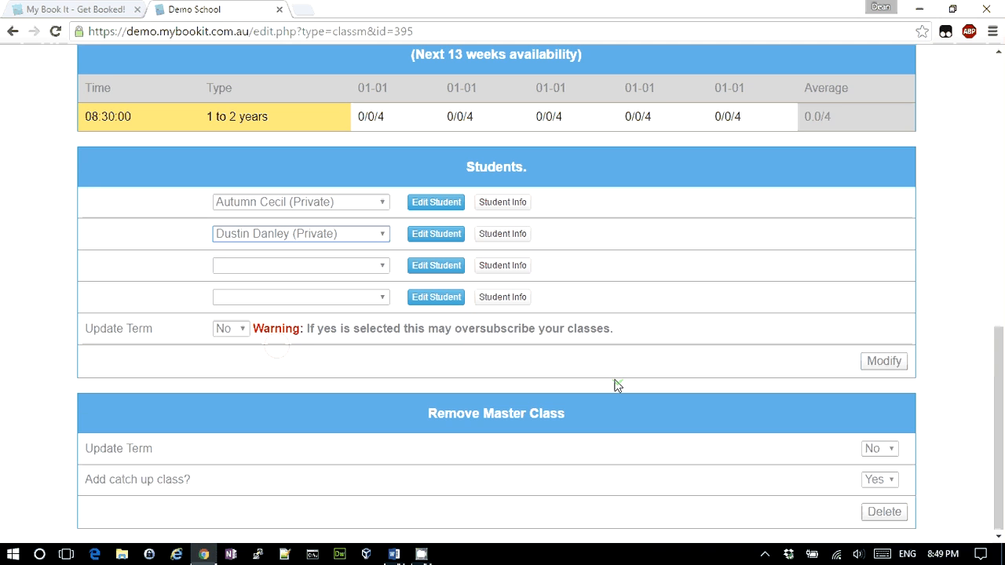
{"action": "left_click", "coordinate": [228, 329]}
{"action": "left_click", "coordinate": [227, 344]}
{"action": "left_click", "coordinate": [895, 363]}
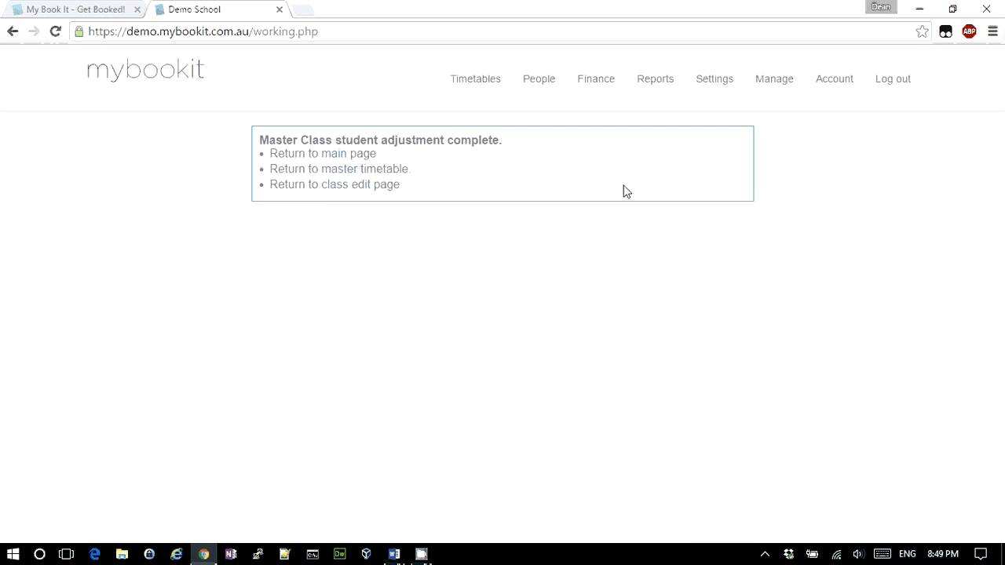
Review the class's Terms table, then show the weekly timetable for the week starting 15-08-2016
{"action": "left_click", "coordinate": [333, 191]}
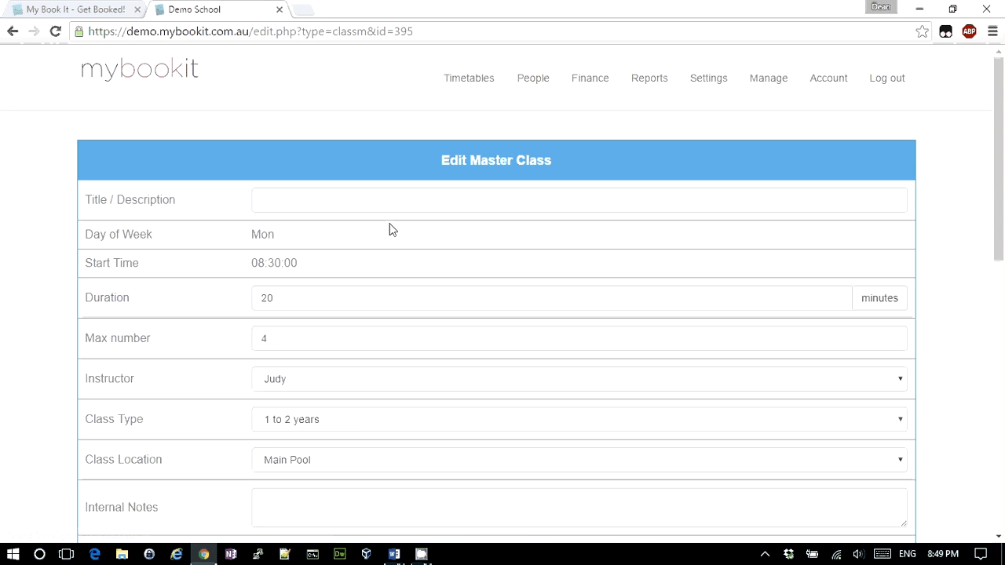
{"action": "scroll", "coordinate": [393, 230], "scroll_direction": "down", "scroll_amount": 4}
{"action": "scroll", "coordinate": [393, 229], "scroll_direction": "down", "scroll_amount": 1}
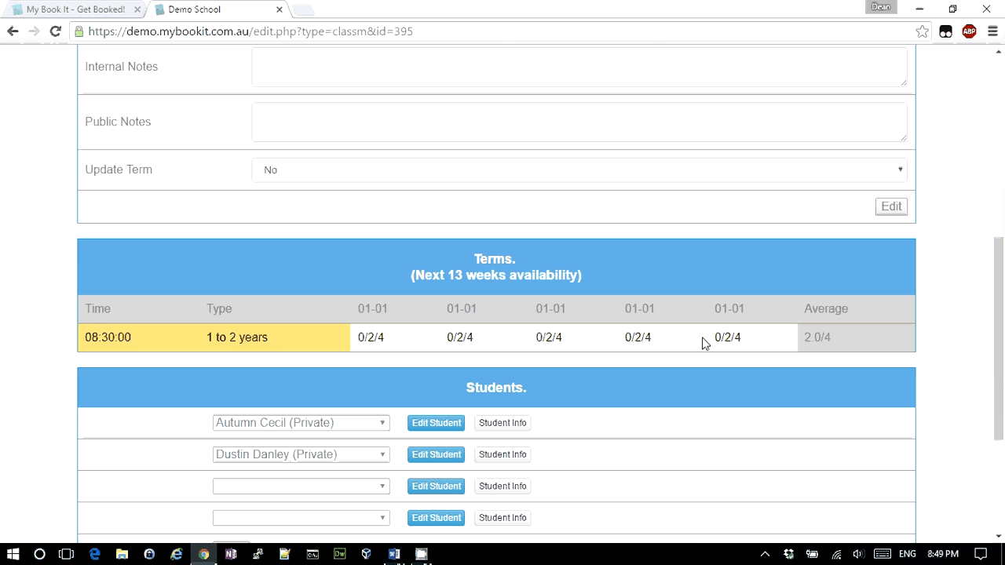
{"action": "scroll", "coordinate": [703, 343], "scroll_direction": "up", "scroll_amount": 5}
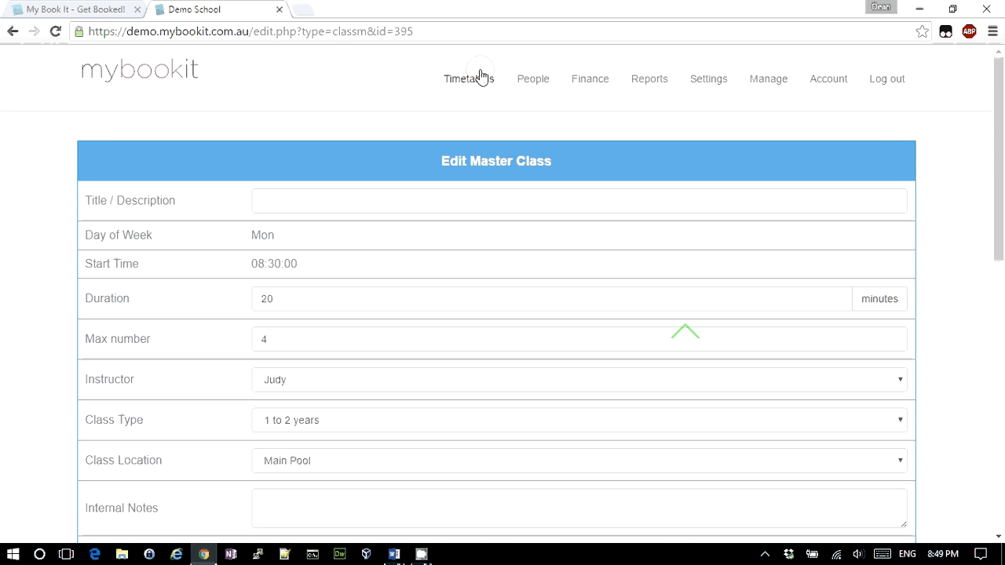
{"action": "left_click", "coordinate": [481, 77]}
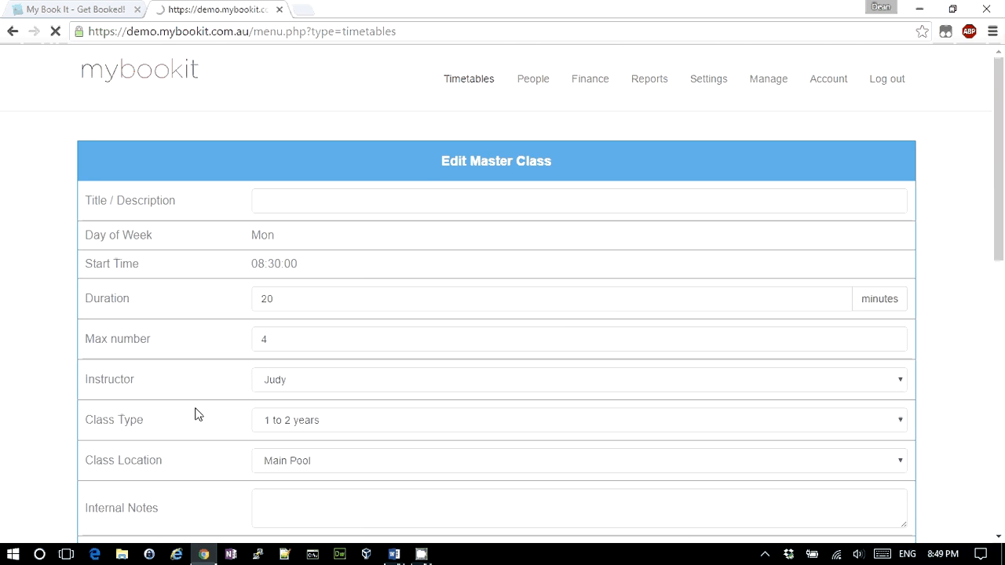
{"action": "left_click", "coordinate": [192, 473]}
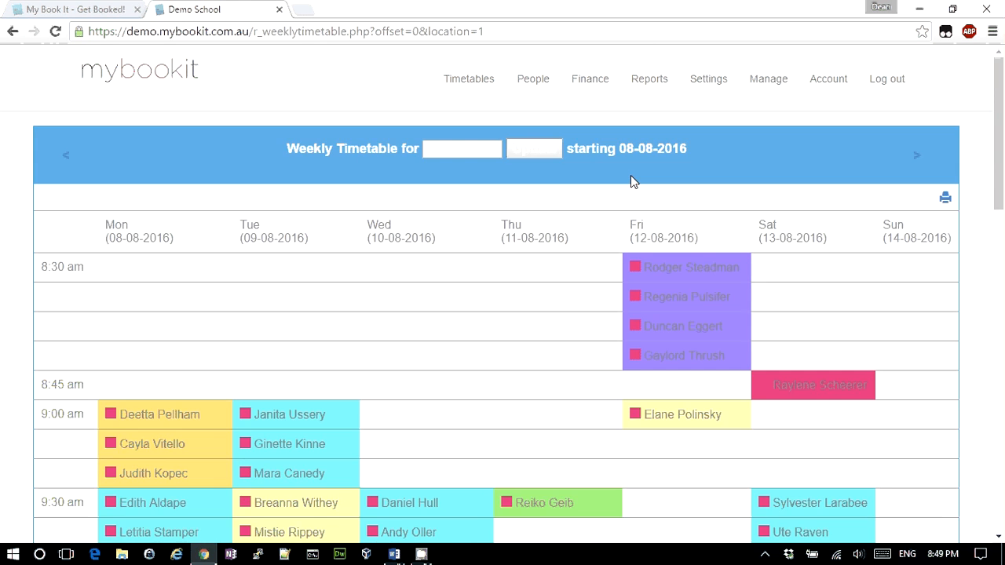
{"action": "left_click", "coordinate": [919, 161]}
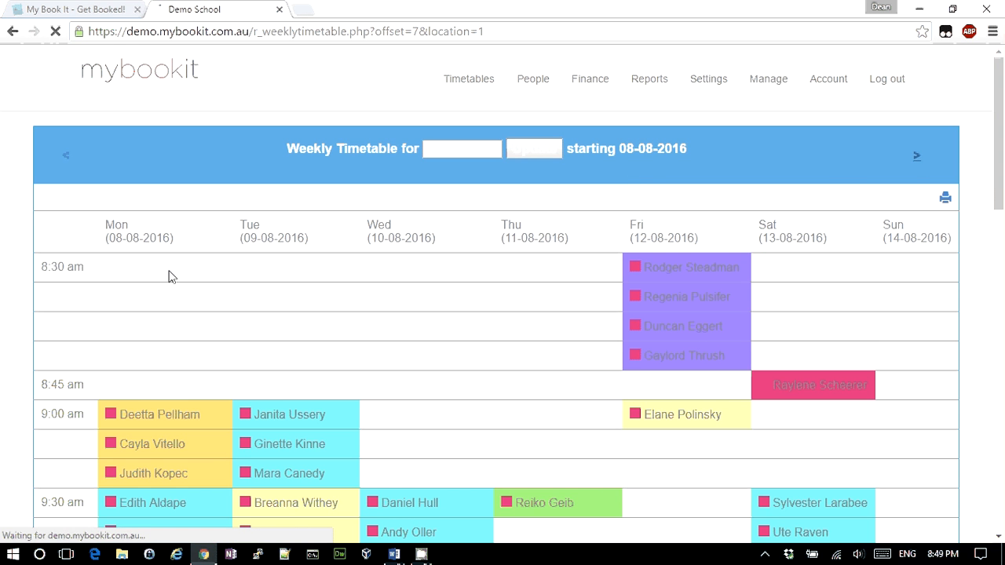
Go to the MyBookIt home page and return to Chrome after reading the Wednesday assessment scenario
{"action": "left_click", "coordinate": [135, 78]}
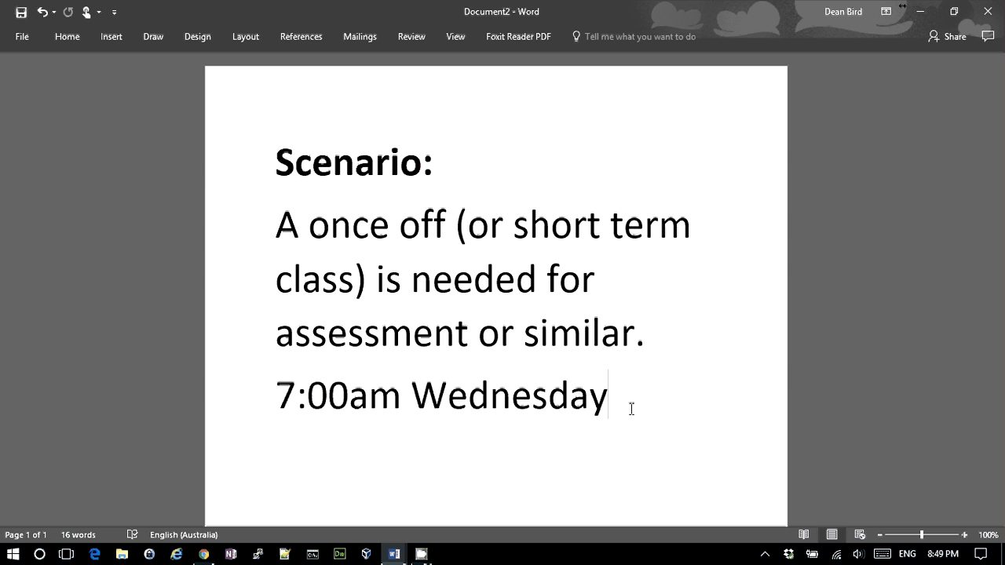
{"action": "key", "text": "alt+Tab"}
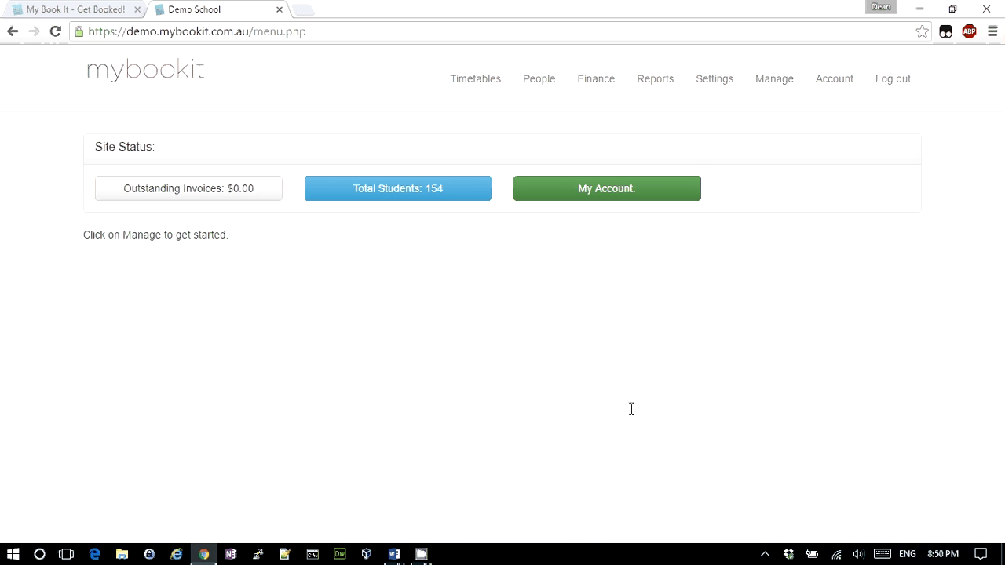
Start a new one-off class titled Assessment
{"action": "left_click", "coordinate": [470, 87]}
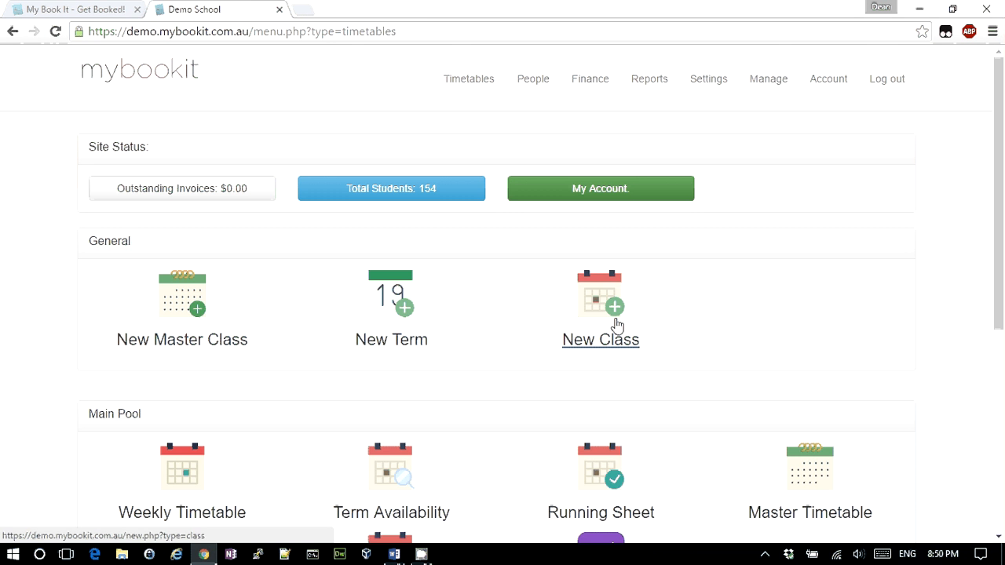
{"action": "left_click", "coordinate": [614, 310]}
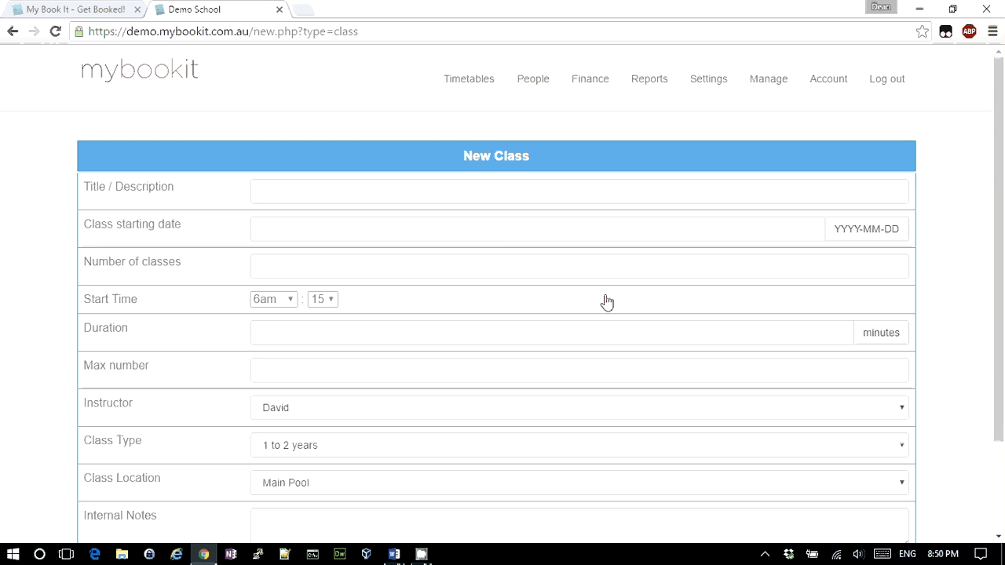
{"action": "left_click", "coordinate": [364, 193]}
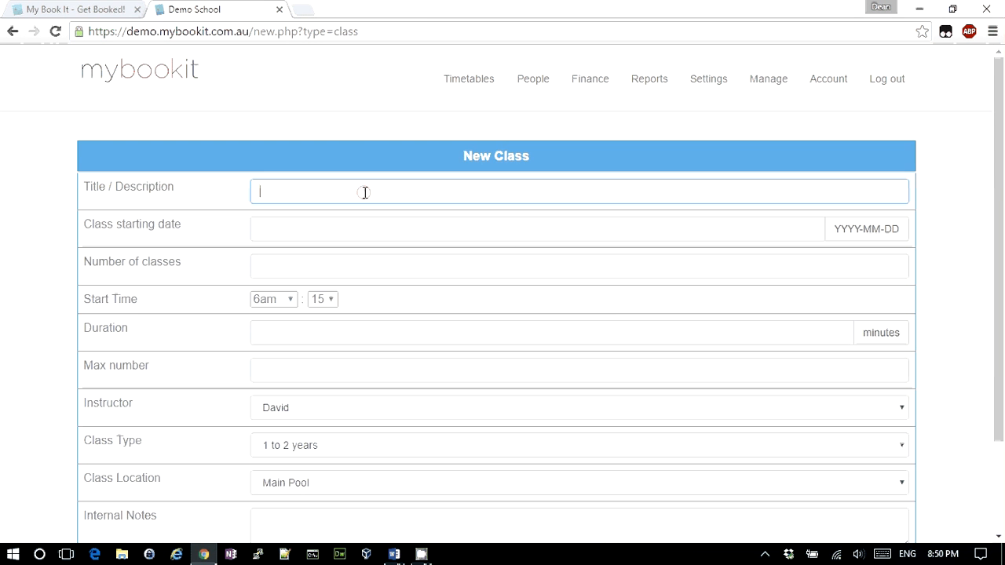
{"action": "type", "text": "Ass"}
{"action": "key", "text": "Down"}
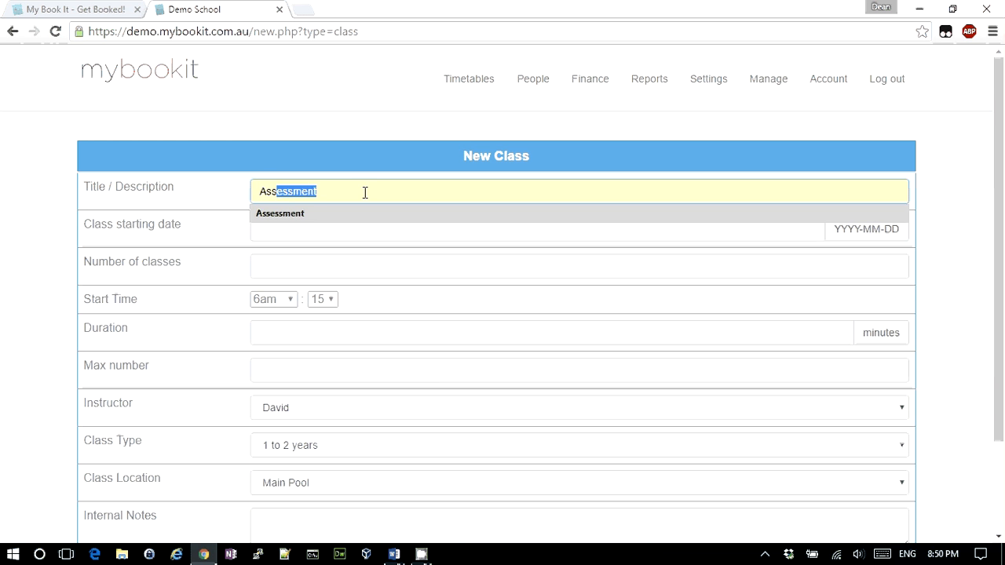
{"action": "key", "text": "Return"}
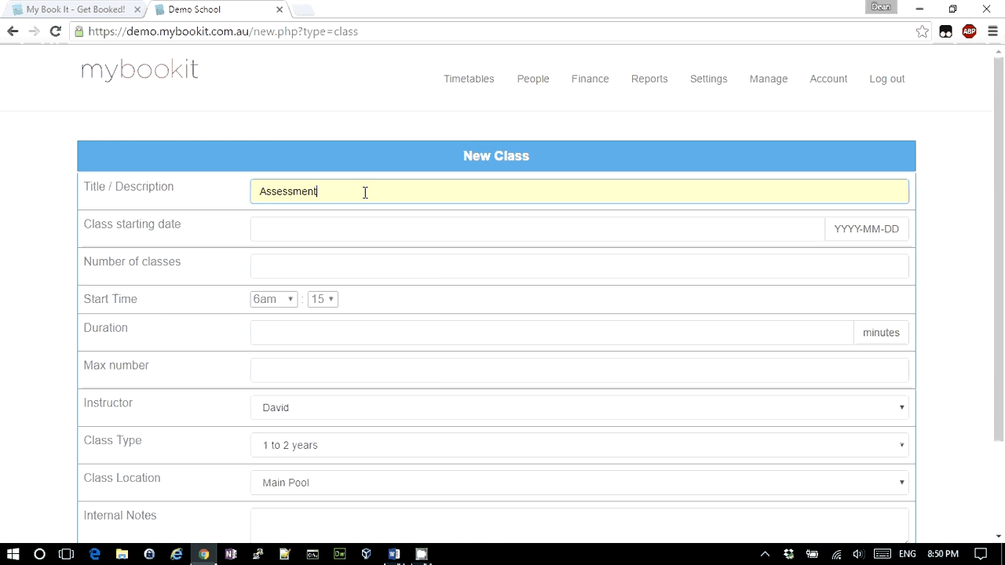
Set the start date 2016-08-17, 1 class, starting at 7pm:0
{"action": "left_click", "coordinate": [315, 231]}
{"action": "left_click", "coordinate": [354, 352]}
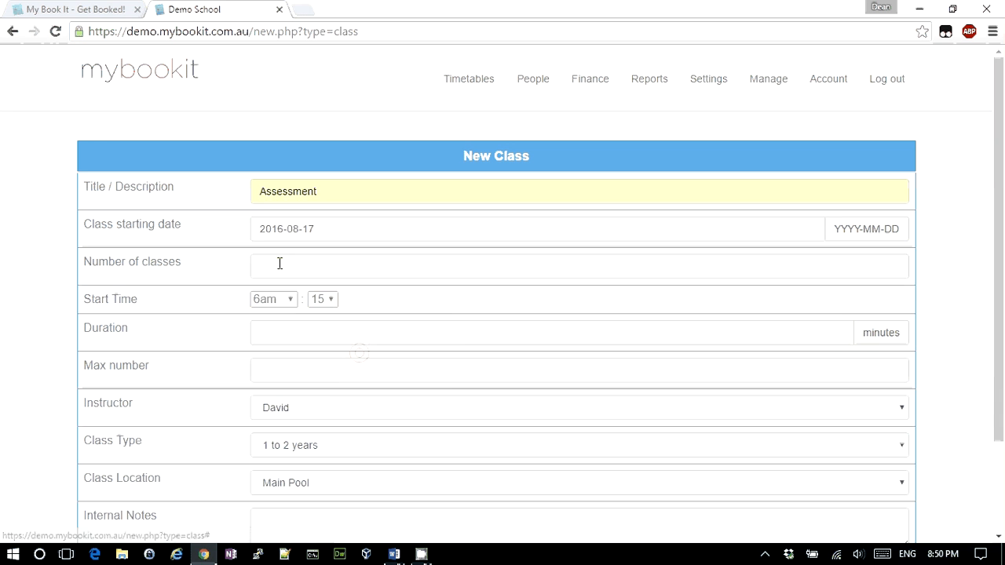
{"action": "left_click", "coordinate": [284, 264]}
{"action": "type", "text": "1"}
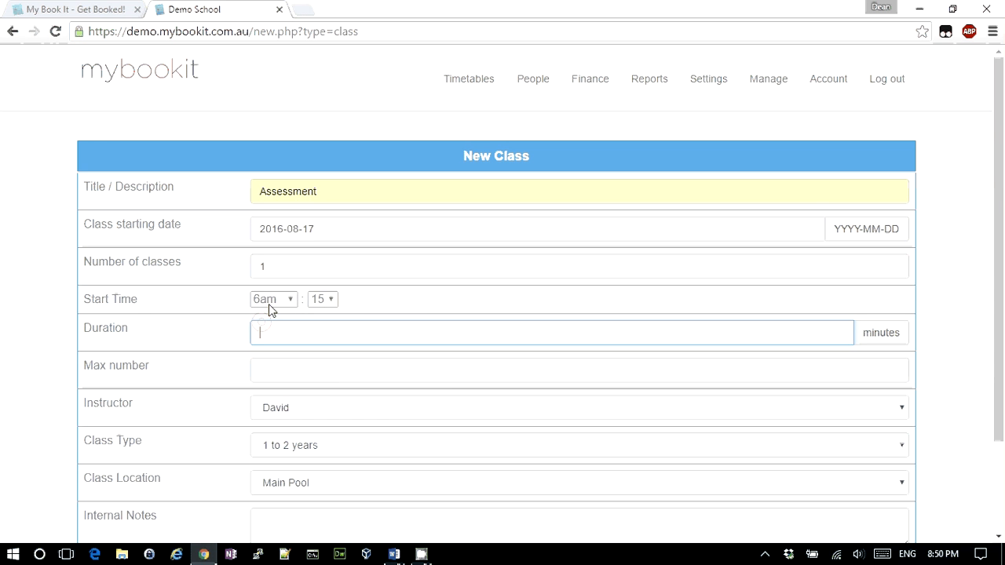
{"action": "left_click", "coordinate": [269, 300]}
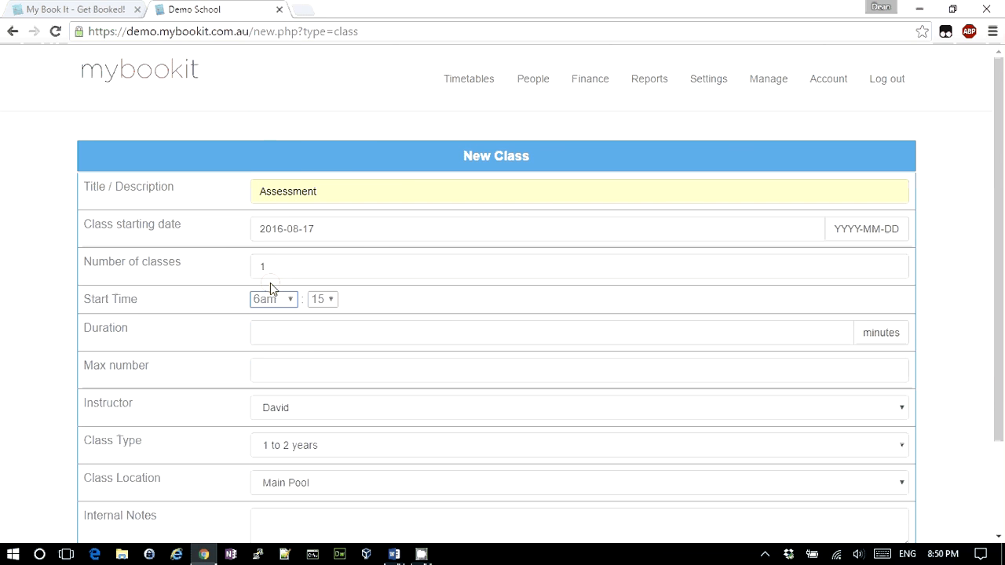
{"action": "key", "text": "alt+Tab"}
{"action": "key", "text": "alt+Tab"}
{"action": "left_click", "coordinate": [326, 300]}
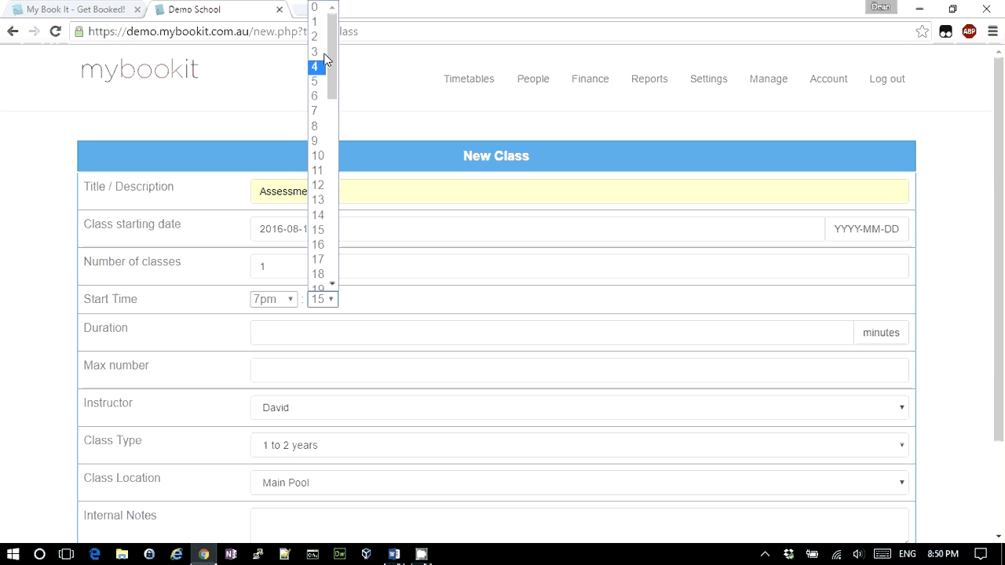
{"action": "left_click", "coordinate": [315, 7]}
Set duration 30 and max 1, assign the intended instructor, and create the class
{"action": "left_click", "coordinate": [286, 338]}
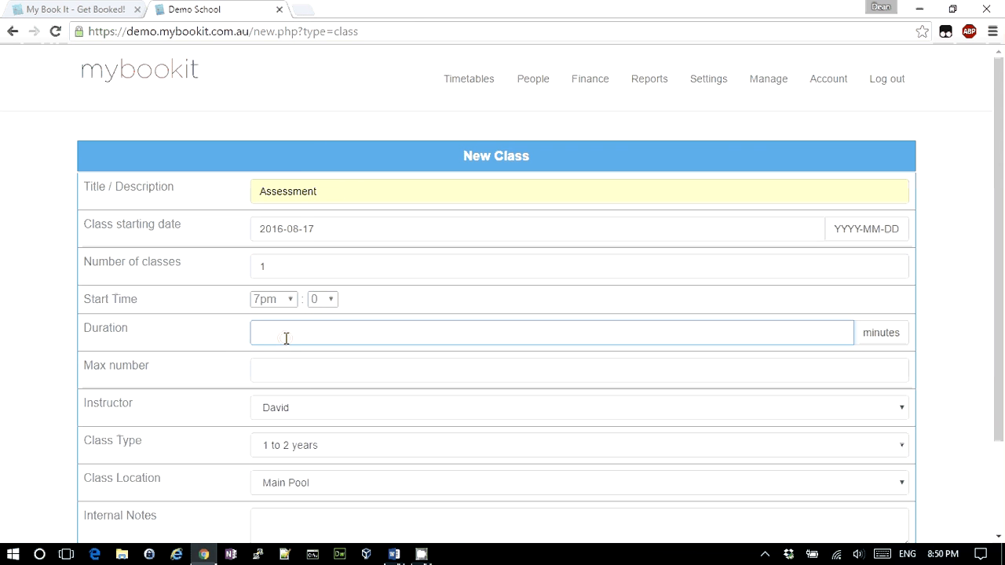
{"action": "type", "text": "30"}
{"action": "left_click", "coordinate": [316, 369]}
{"action": "type", "text": "1"}
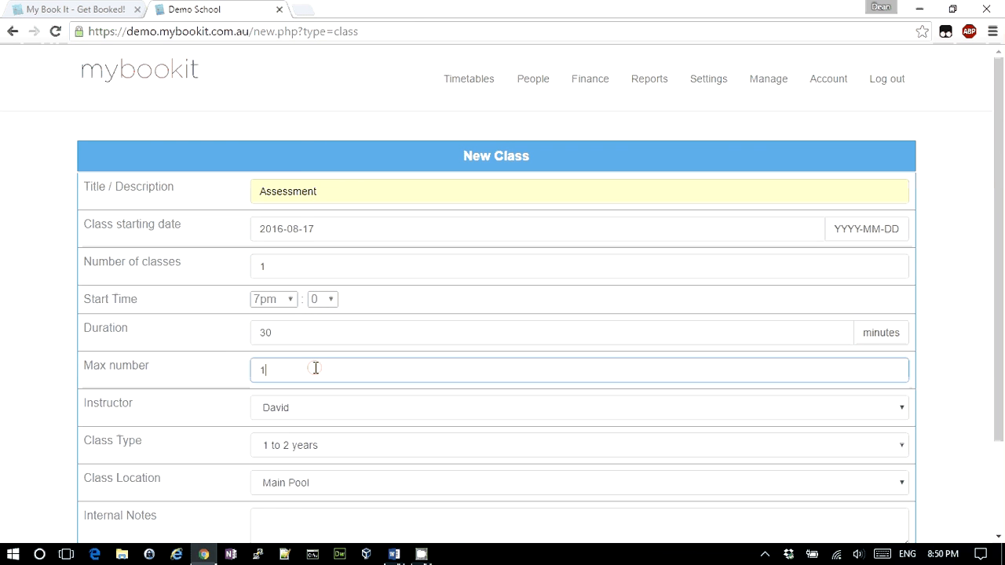
{"action": "left_click", "coordinate": [281, 414]}
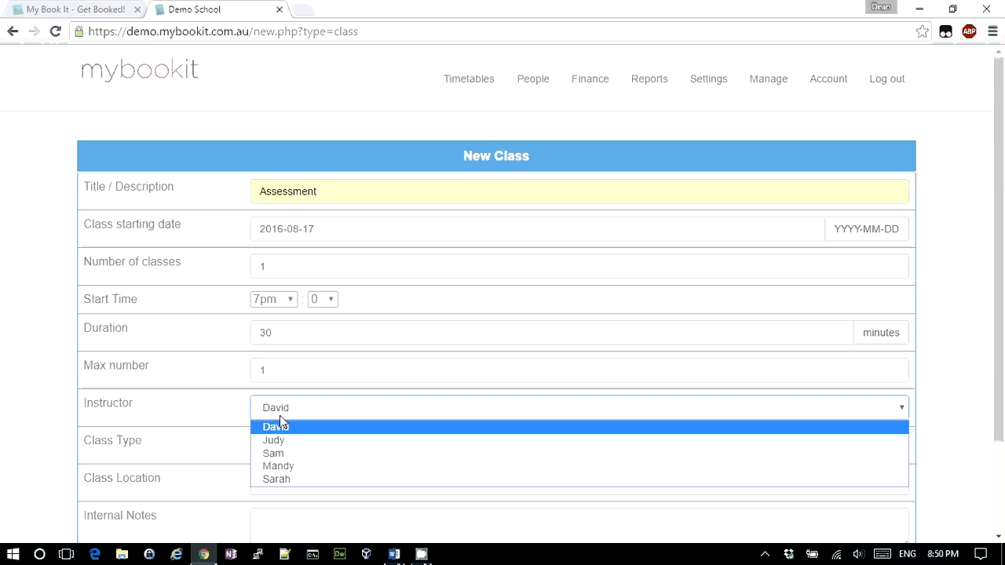
{"action": "left_click", "coordinate": [281, 466]}
{"action": "scroll", "coordinate": [288, 471], "scroll_direction": "down", "scroll_amount": 3}
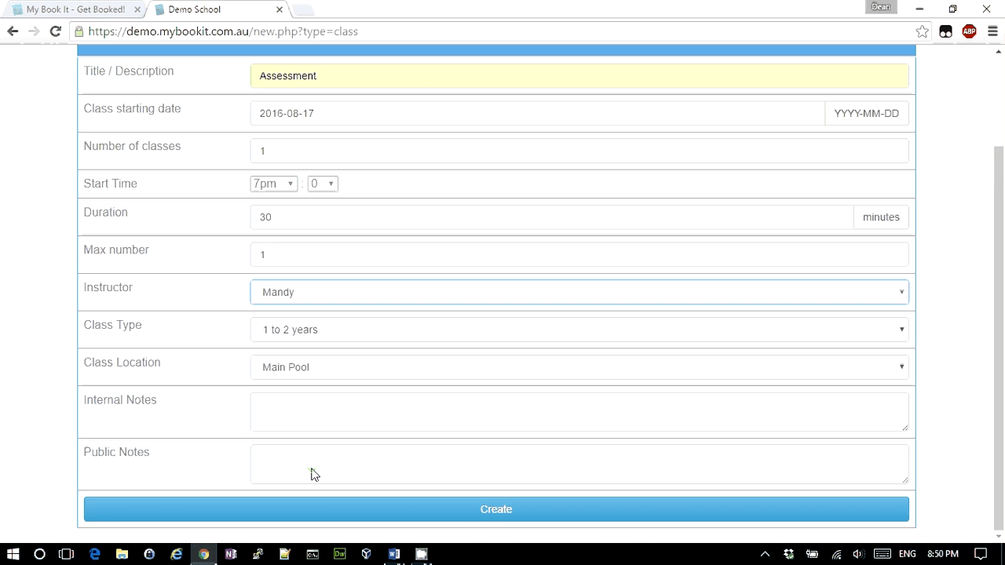
{"action": "left_click", "coordinate": [512, 507]}
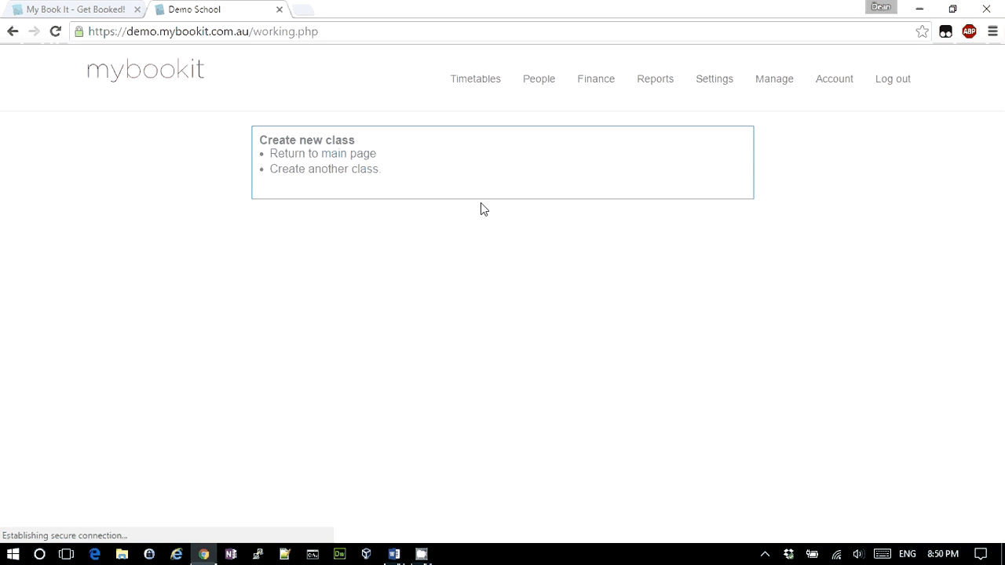
List Main Pool classes from 17 August 2016 and open the Wednesday 7:00 pm Assessment class
{"action": "left_click", "coordinate": [472, 81]}
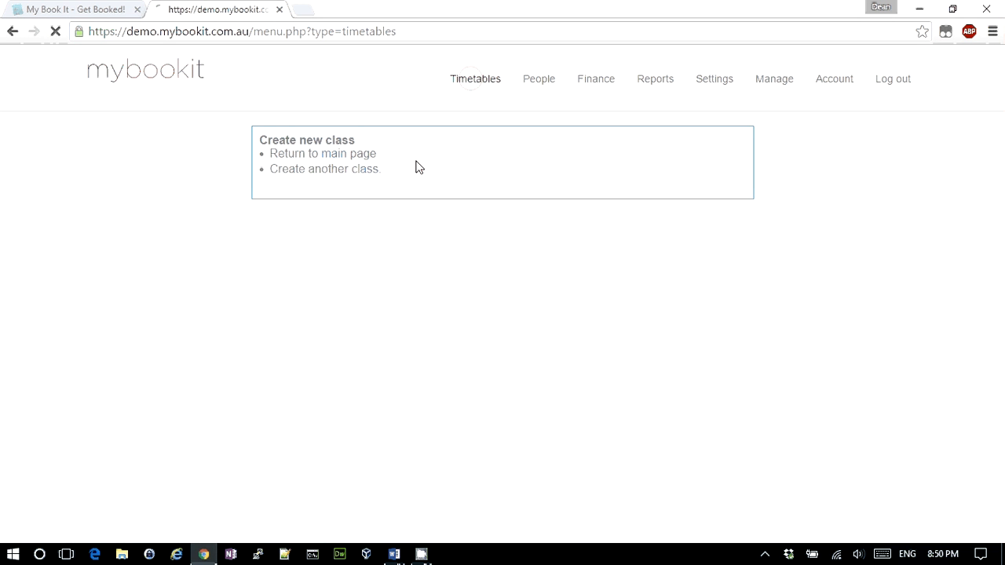
{"action": "scroll", "coordinate": [326, 323], "scroll_direction": "down", "scroll_amount": 3}
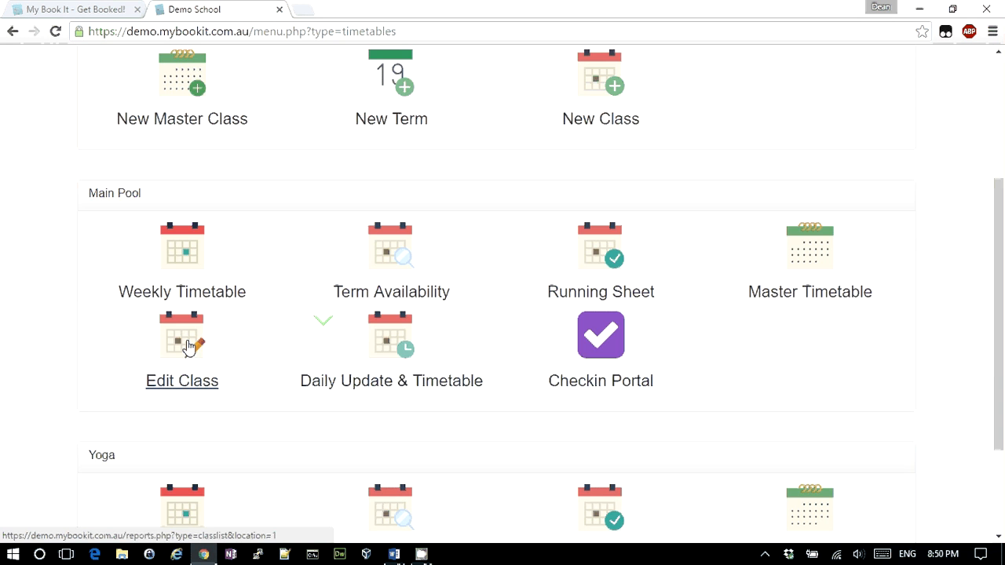
{"action": "left_click", "coordinate": [180, 355]}
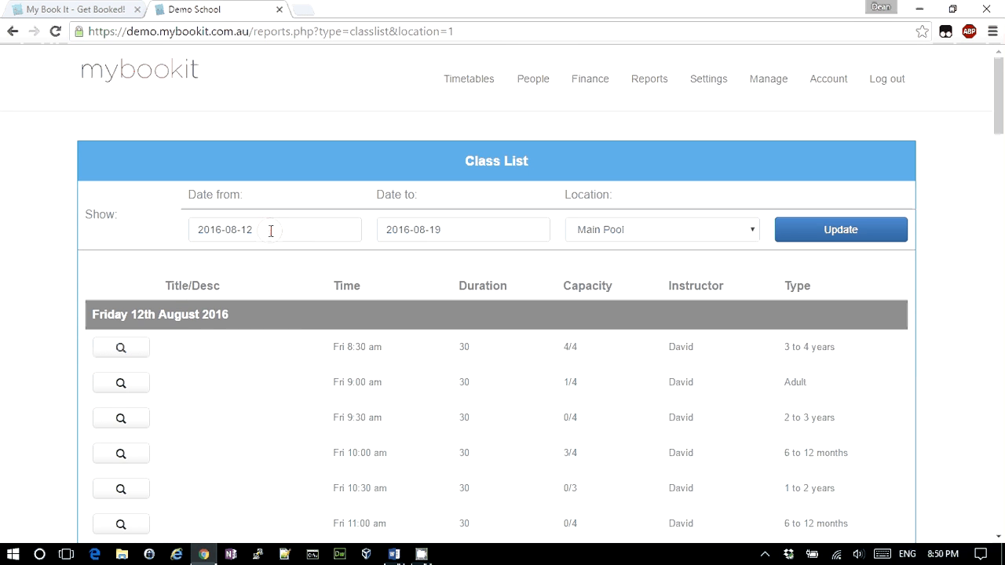
{"action": "left_click", "coordinate": [269, 229]}
{"action": "left_click", "coordinate": [292, 353]}
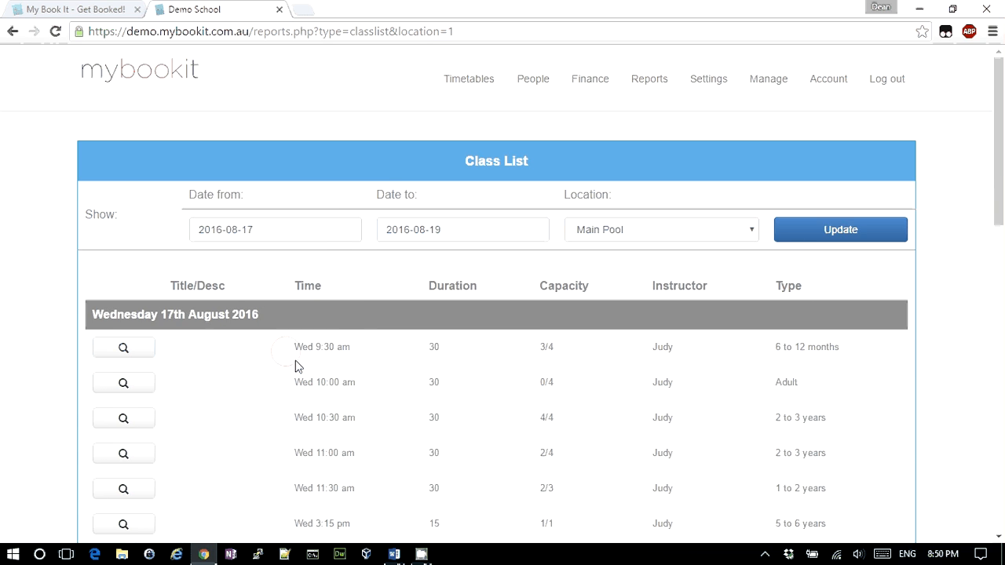
{"action": "scroll", "coordinate": [294, 366], "scroll_direction": "down", "scroll_amount": 5}
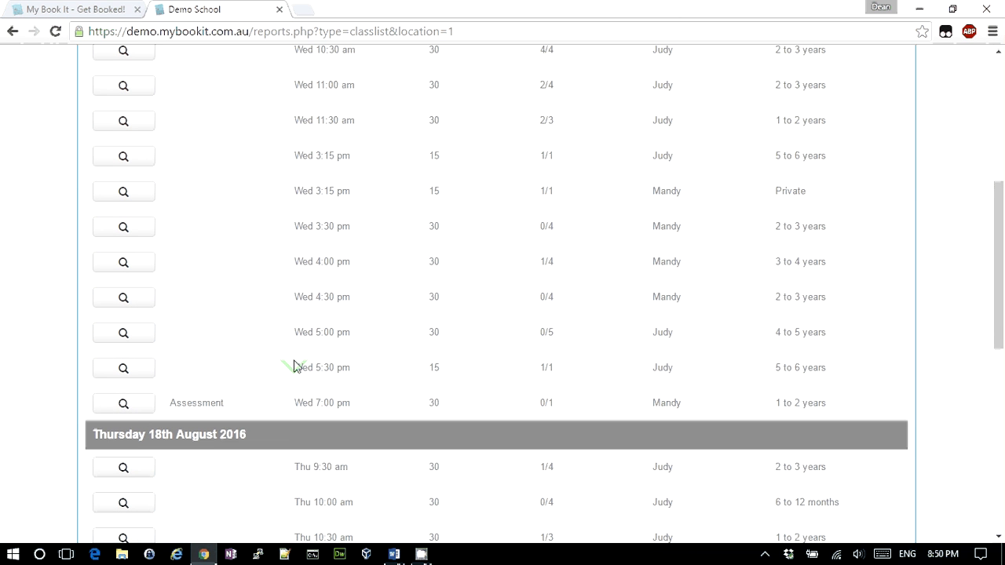
{"action": "left_click", "coordinate": [127, 403]}
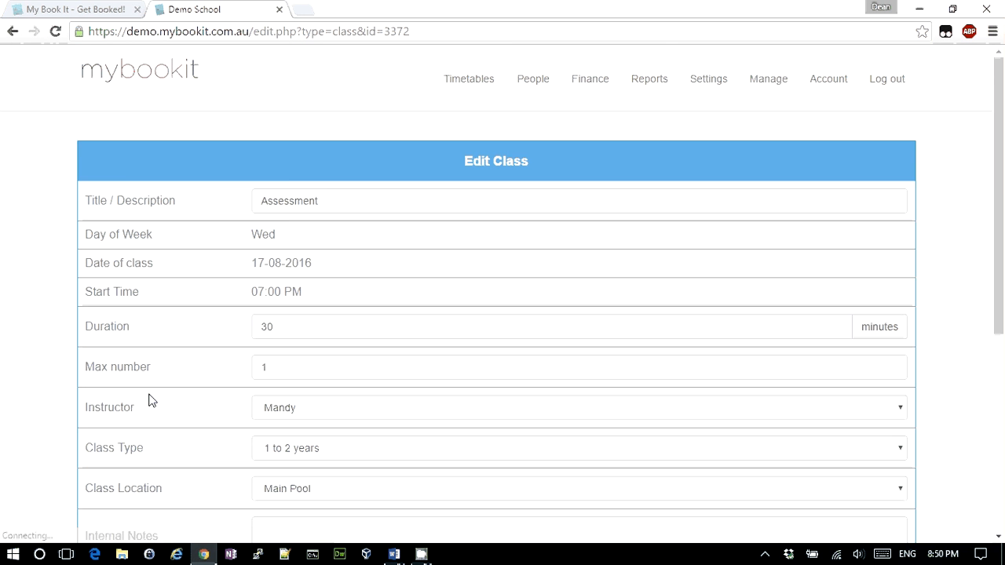
Delete the Wednesday 17-08-2016 7:00 PM Assessment class, then switch to the Word scenario
{"action": "scroll", "coordinate": [399, 267], "scroll_direction": "down", "scroll_amount": 5}
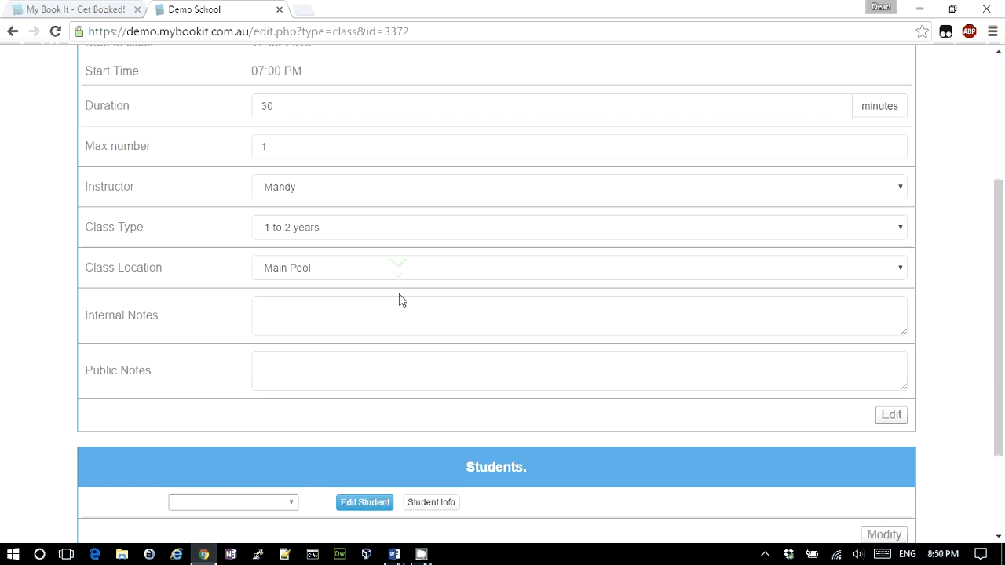
{"action": "scroll", "coordinate": [397, 315], "scroll_direction": "up", "scroll_amount": 4}
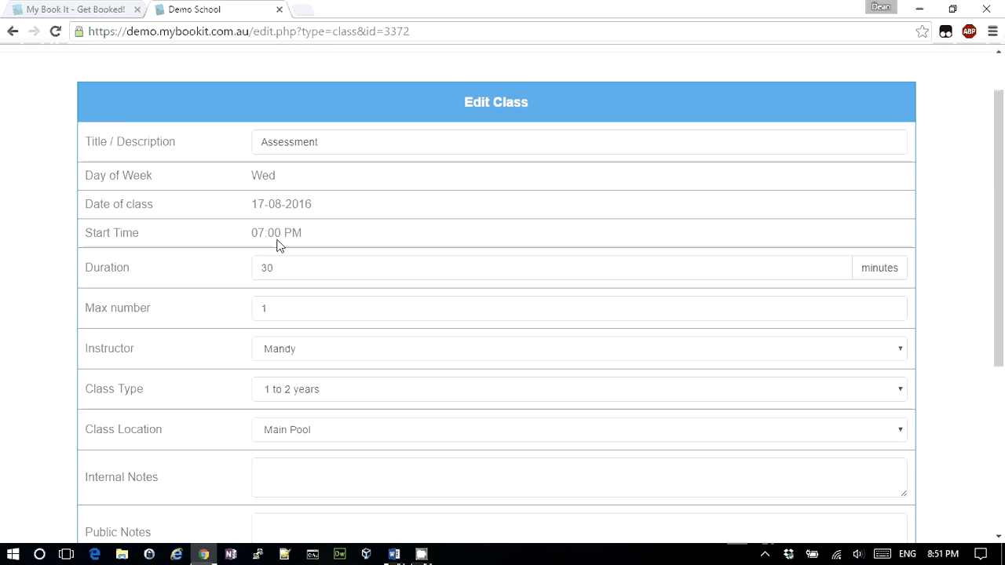
{"action": "scroll", "coordinate": [277, 245], "scroll_direction": "down", "scroll_amount": 4}
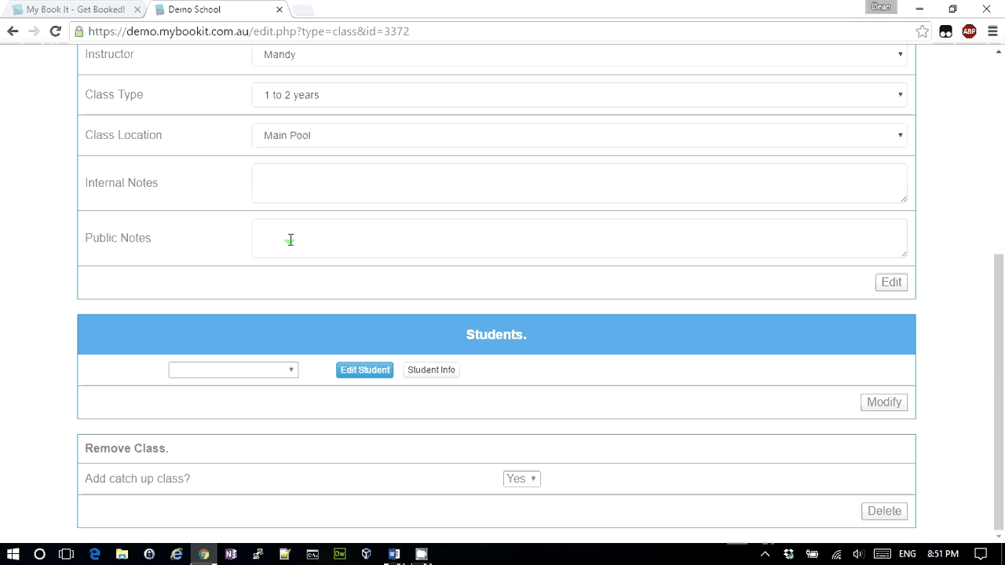
{"action": "left_click", "coordinate": [885, 514]}
{"action": "left_click", "coordinate": [561, 149]}
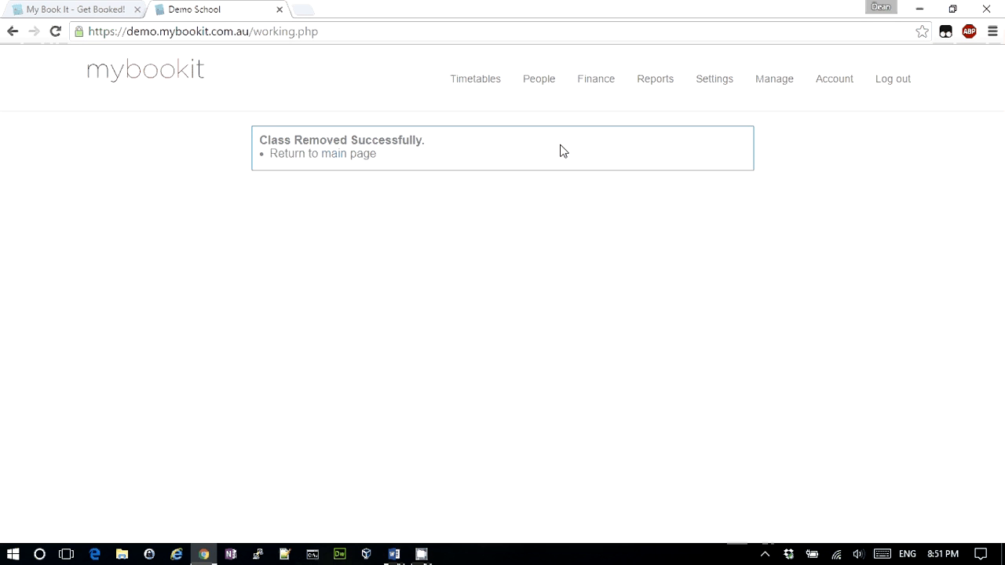
{"action": "key", "text": "alt+Tab"}
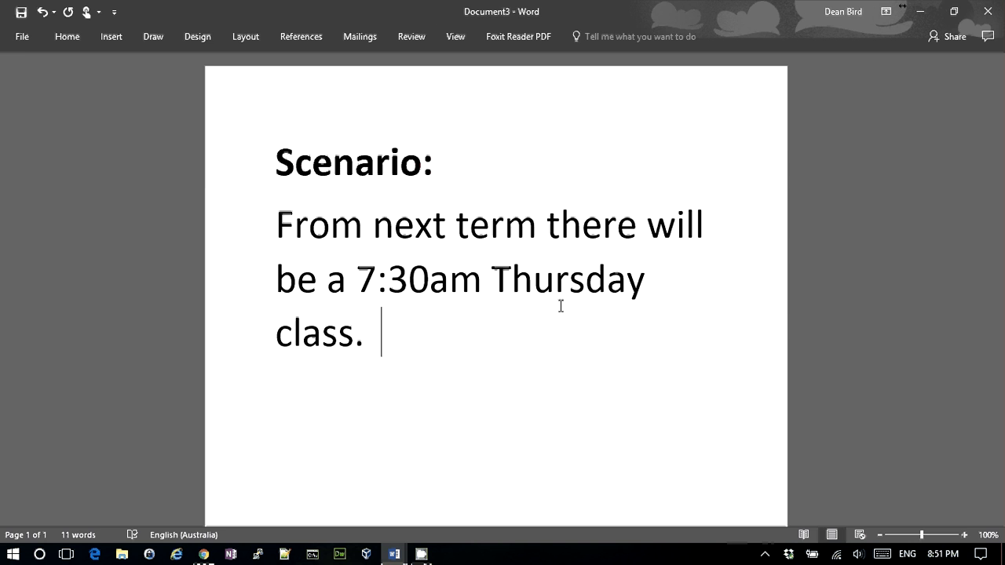
Go from the Thursday 7:30am class scenario in Word back to MyBookIt in Chrome
{"action": "key", "text": "alt+Tab"}
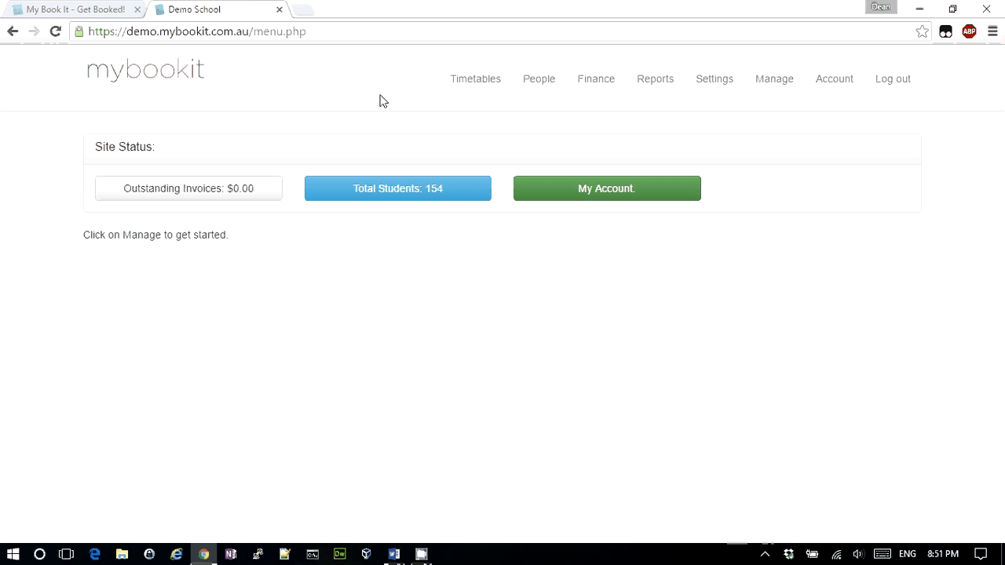
Start a new master class scheduled for Thursdays at 7:30am
{"action": "left_click", "coordinate": [481, 88]}
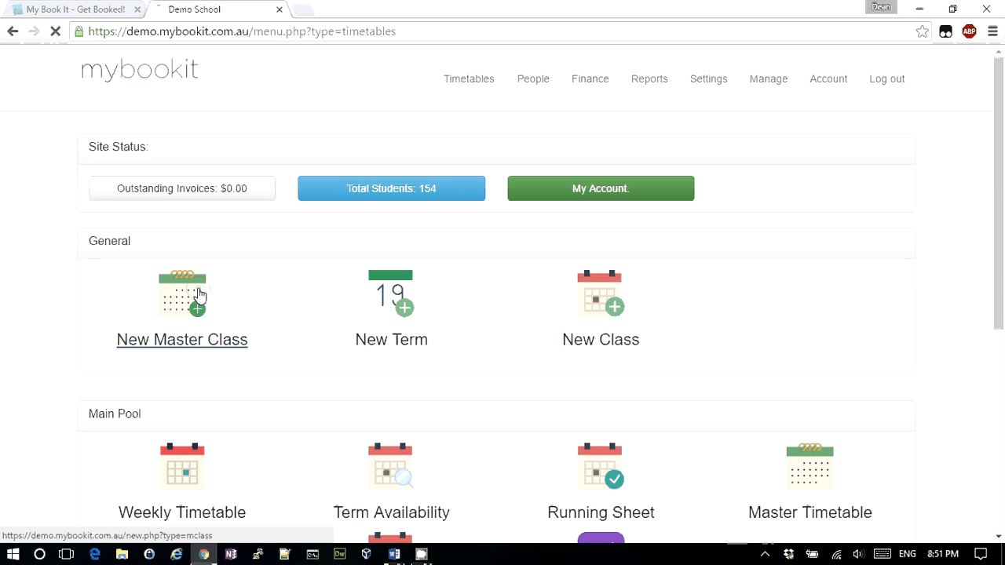
{"action": "left_click", "coordinate": [200, 294]}
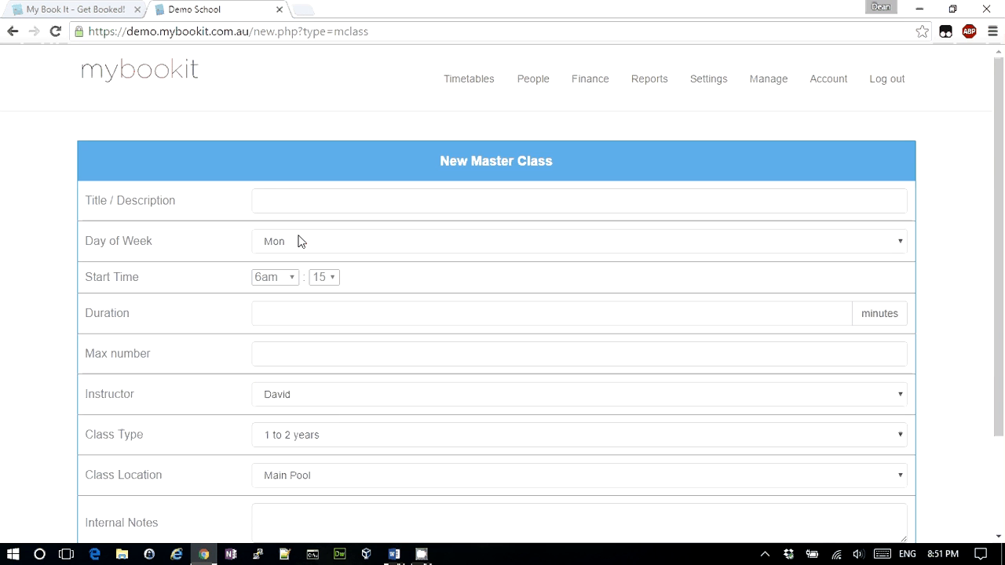
{"action": "left_click", "coordinate": [298, 241]}
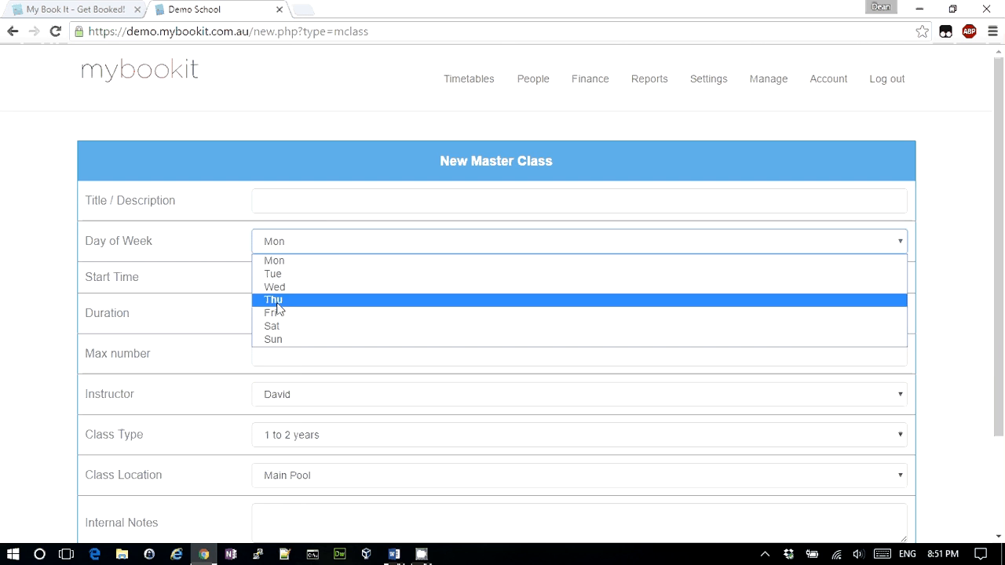
{"action": "left_click", "coordinate": [277, 292]}
{"action": "left_click", "coordinate": [279, 279]}
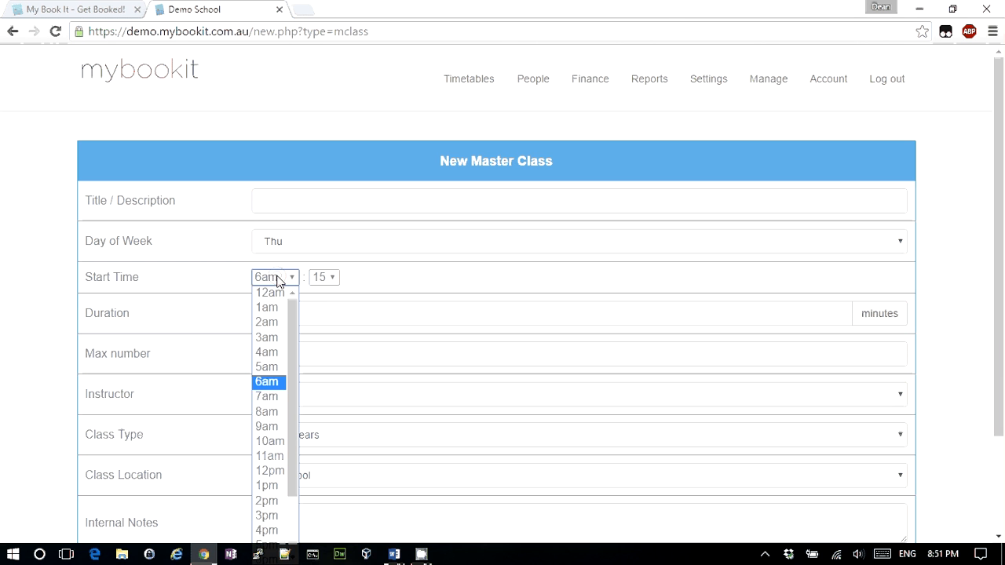
{"action": "left_click", "coordinate": [272, 397]}
{"action": "left_click", "coordinate": [323, 277]}
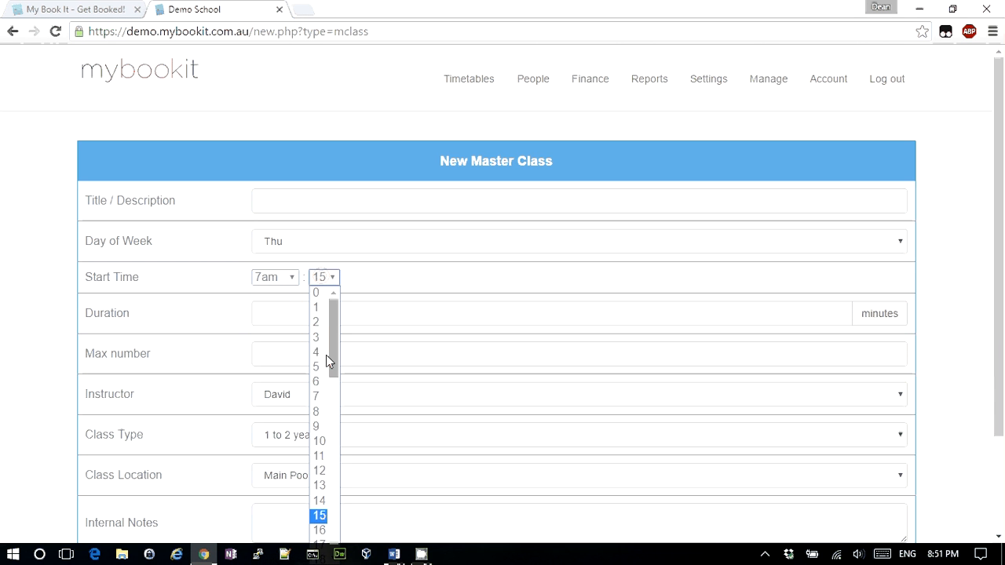
{"action": "scroll", "coordinate": [326, 355], "scroll_direction": "down", "scroll_amount": 2}
{"action": "scroll", "coordinate": [326, 408], "scroll_direction": "down", "scroll_amount": 5}
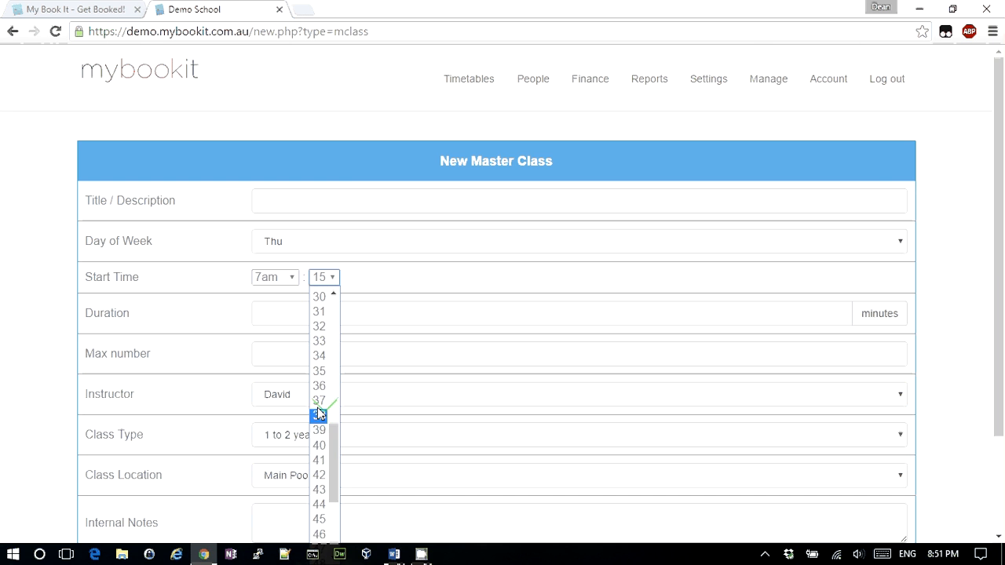
{"action": "left_click", "coordinate": [320, 297]}
Give it a 20-minute duration, a maximum of 5, and the chosen instructor, then create it
{"action": "left_click", "coordinate": [317, 319]}
{"action": "type", "text": "20"}
{"action": "key", "text": "Tab"}
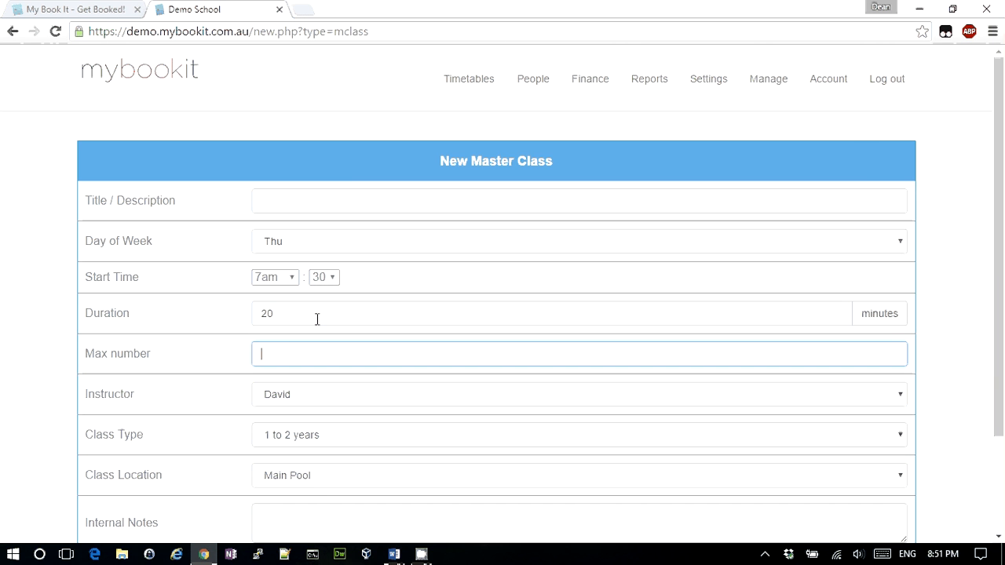
{"action": "type", "text": "5"}
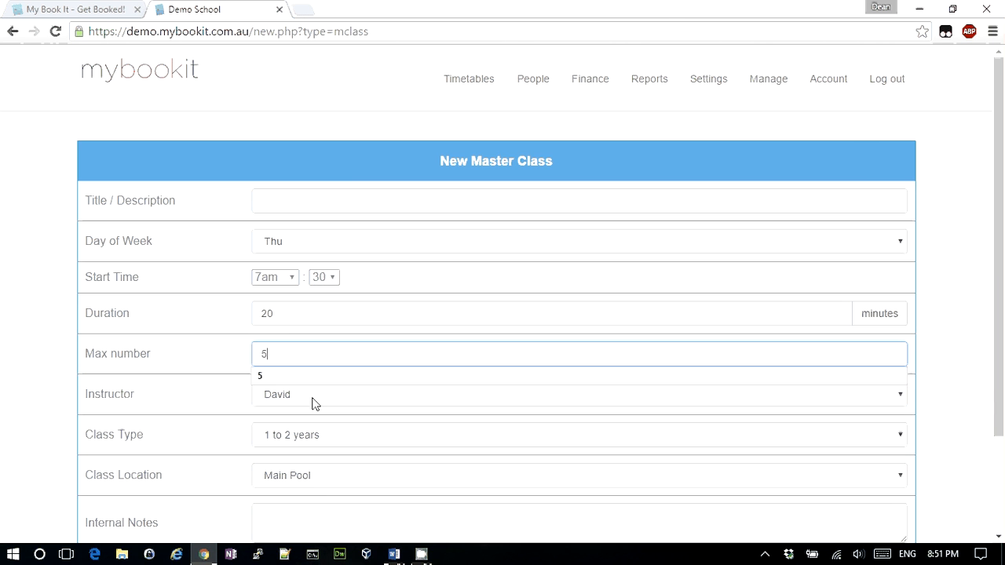
{"action": "left_click", "coordinate": [293, 399]}
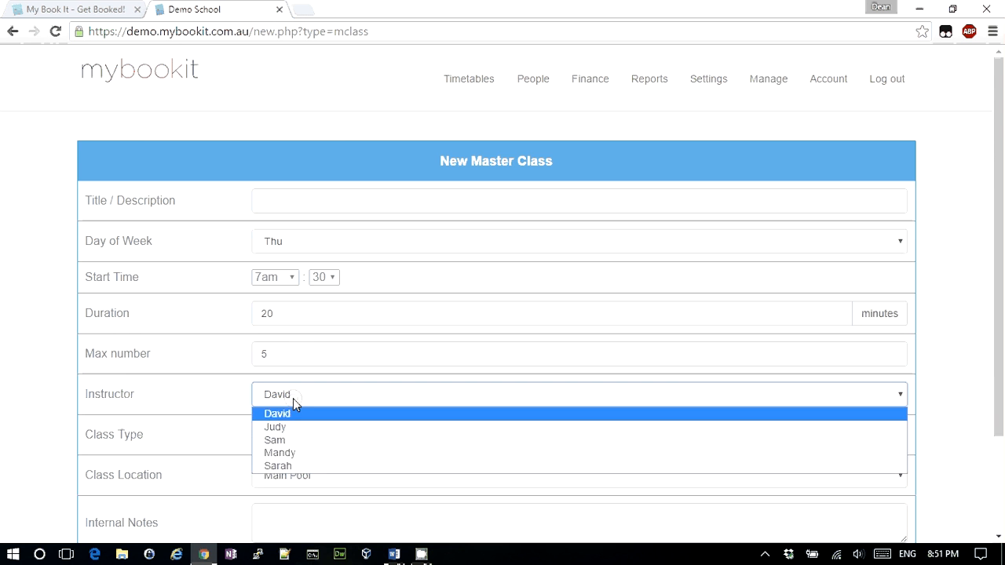
{"action": "left_click", "coordinate": [290, 453]}
{"action": "scroll", "coordinate": [629, 536], "scroll_direction": "down", "scroll_amount": 2}
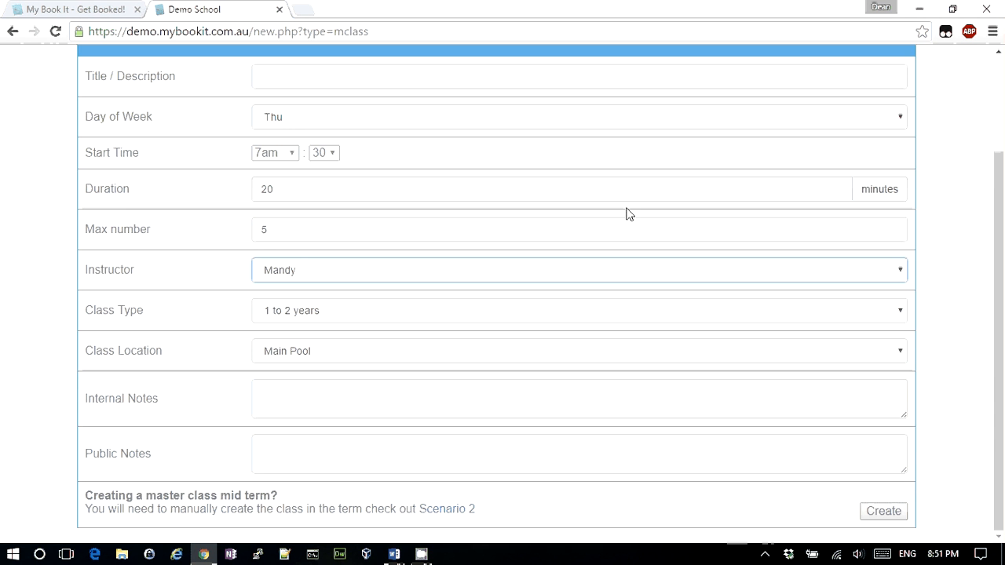
{"action": "left_click", "coordinate": [890, 511]}
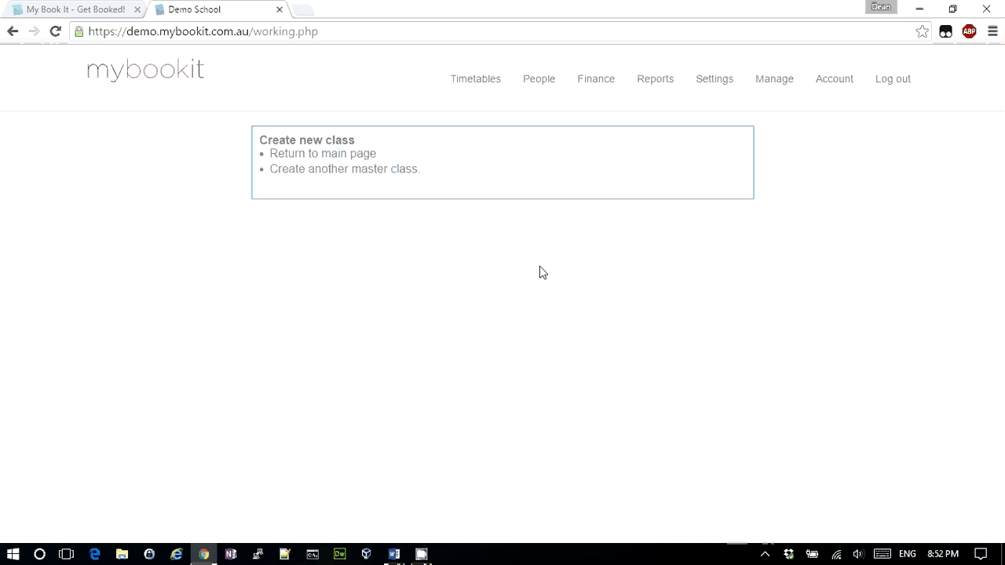
Open the Main Pool master timetable from the Timetables menu
{"action": "left_click", "coordinate": [466, 83]}
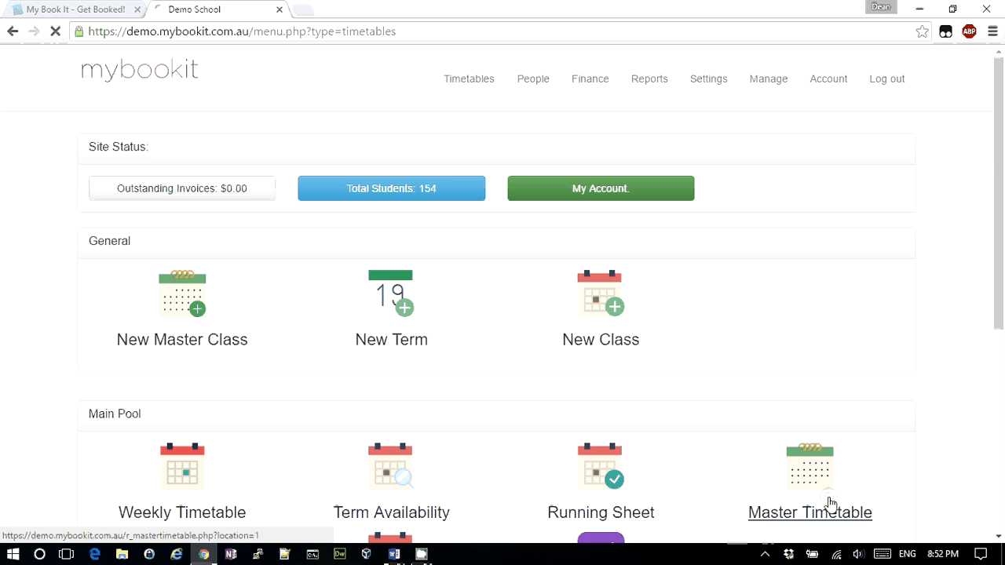
{"action": "left_click", "coordinate": [830, 501]}
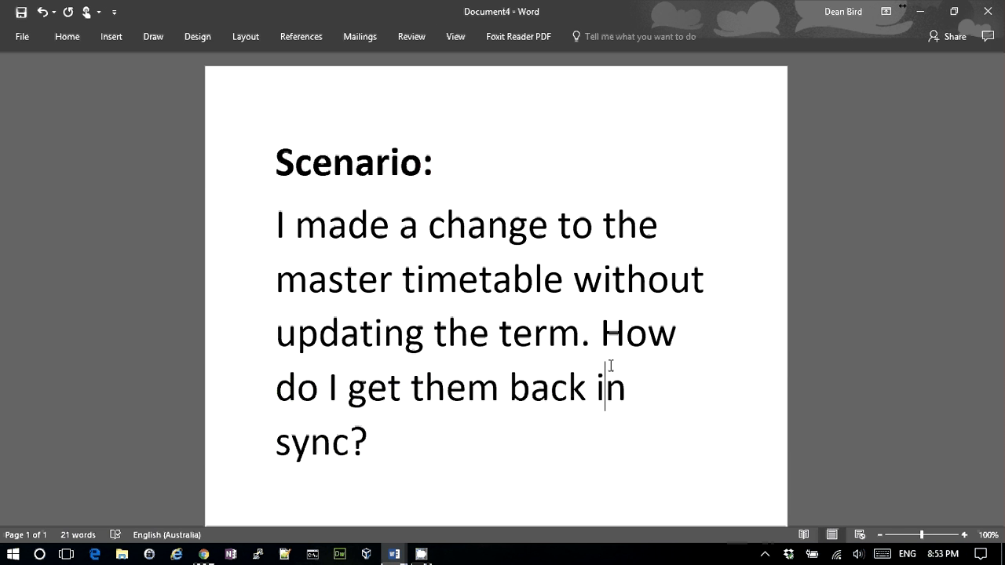
Leave the Word resync scenario and return to the weekly timetable from 15-08-2016
{"action": "key", "text": "alt+Tab"}
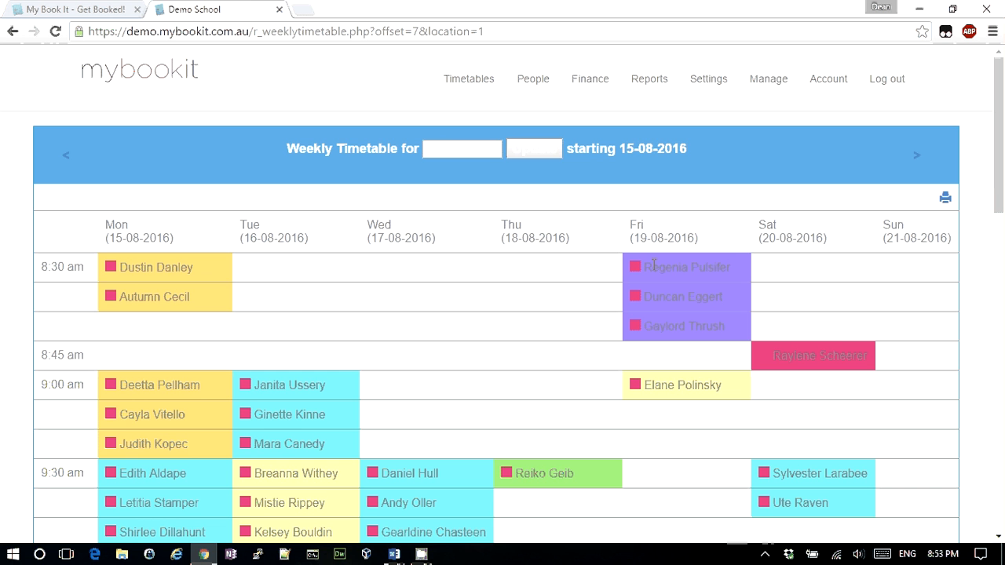
Look two weeks ahead in the timetable, then open the Main Pool master timetable
{"action": "left_click", "coordinate": [917, 160]}
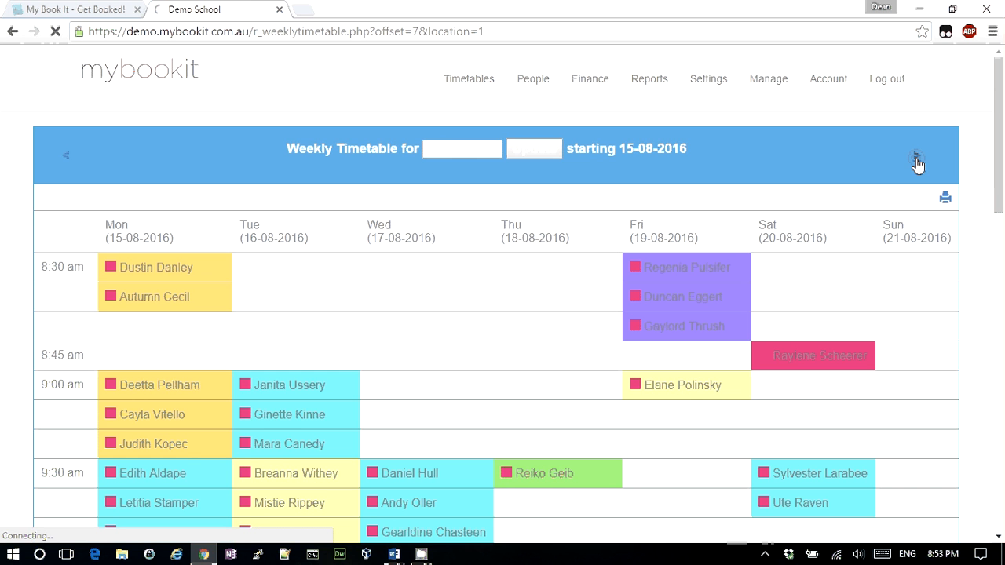
{"action": "left_click", "coordinate": [917, 162]}
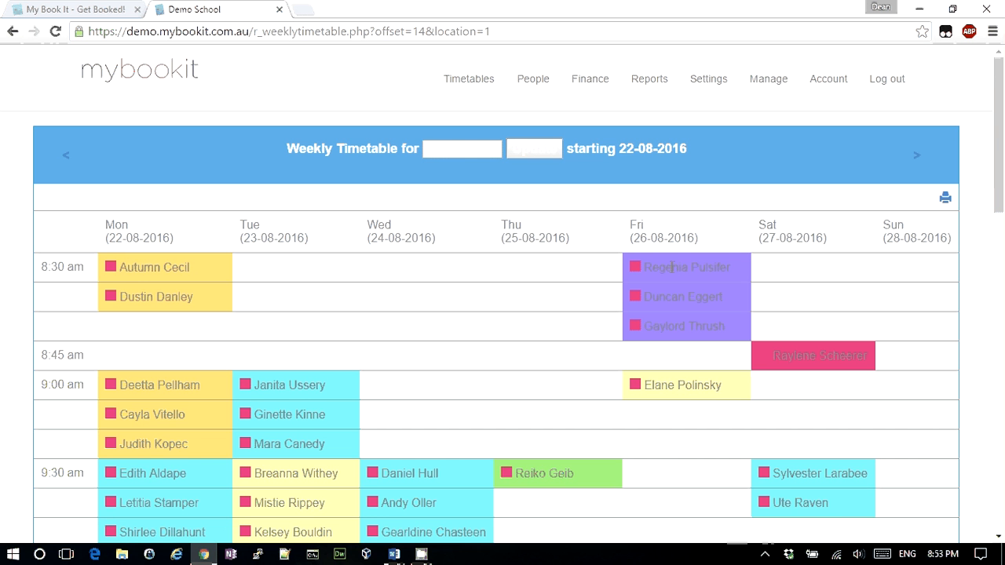
{"action": "left_click", "coordinate": [469, 79]}
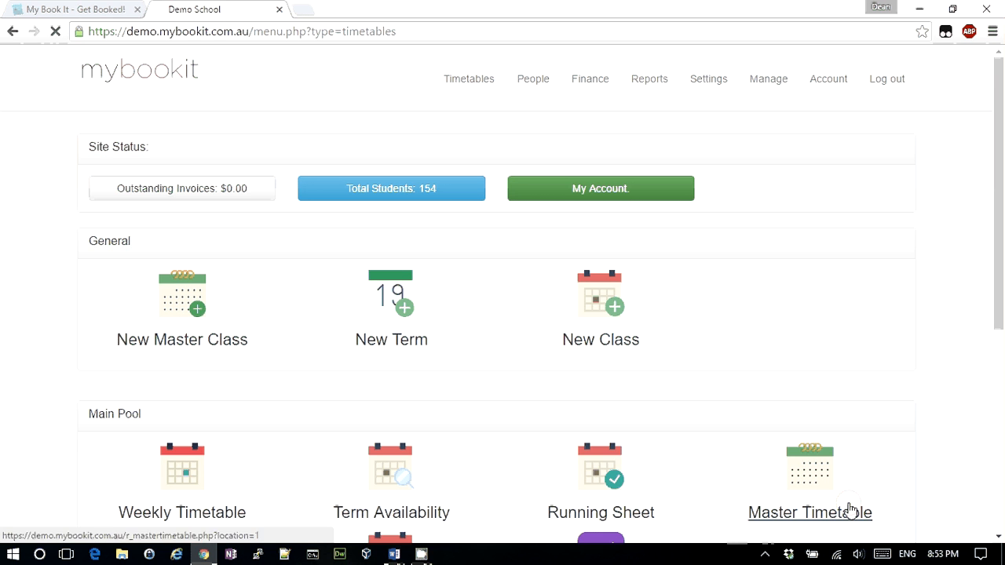
{"action": "left_click", "coordinate": [851, 510]}
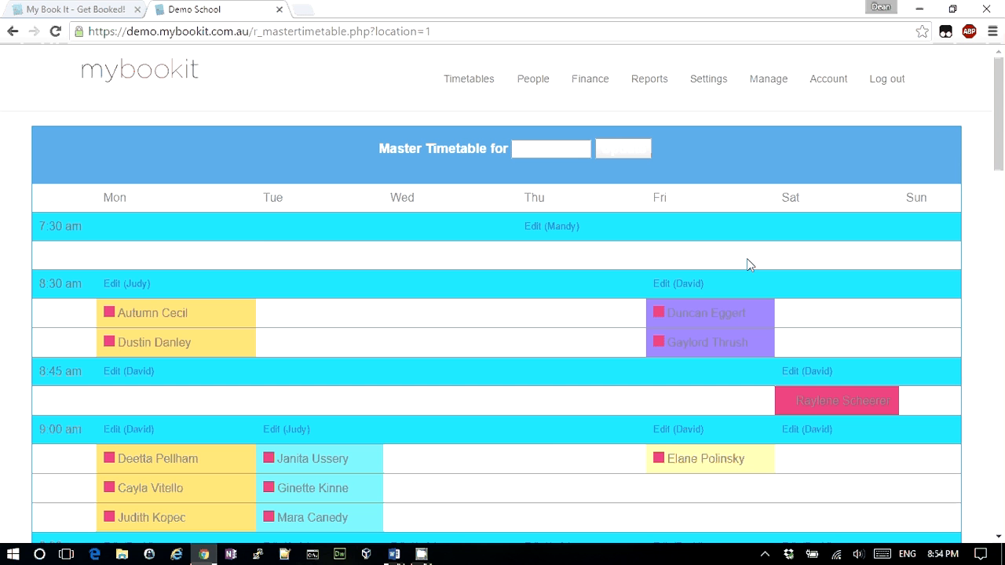
Assign a student to the third place of the Friday 8:30 am master class and save
{"action": "left_click", "coordinate": [670, 286]}
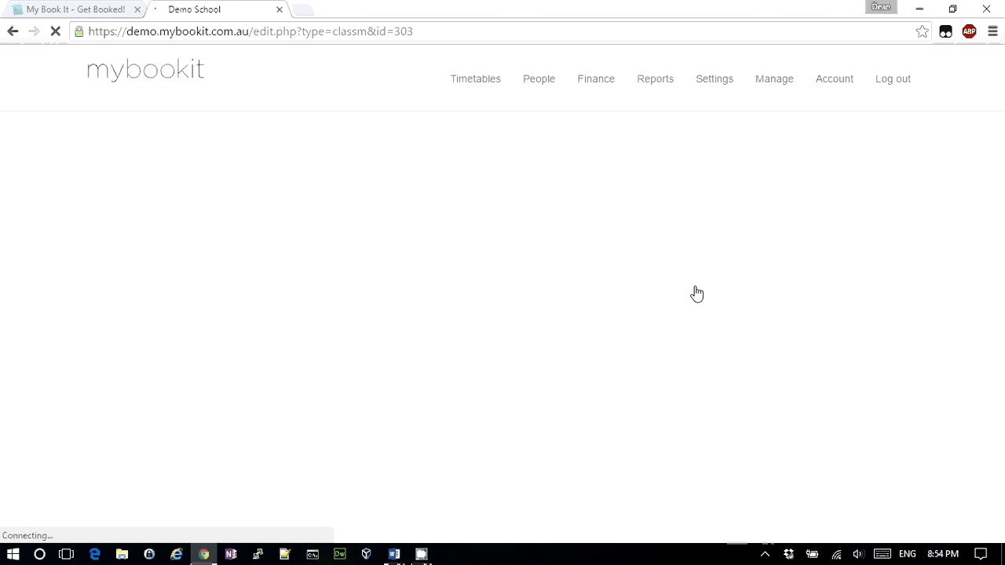
{"action": "scroll", "coordinate": [695, 292], "scroll_direction": "down", "scroll_amount": 5}
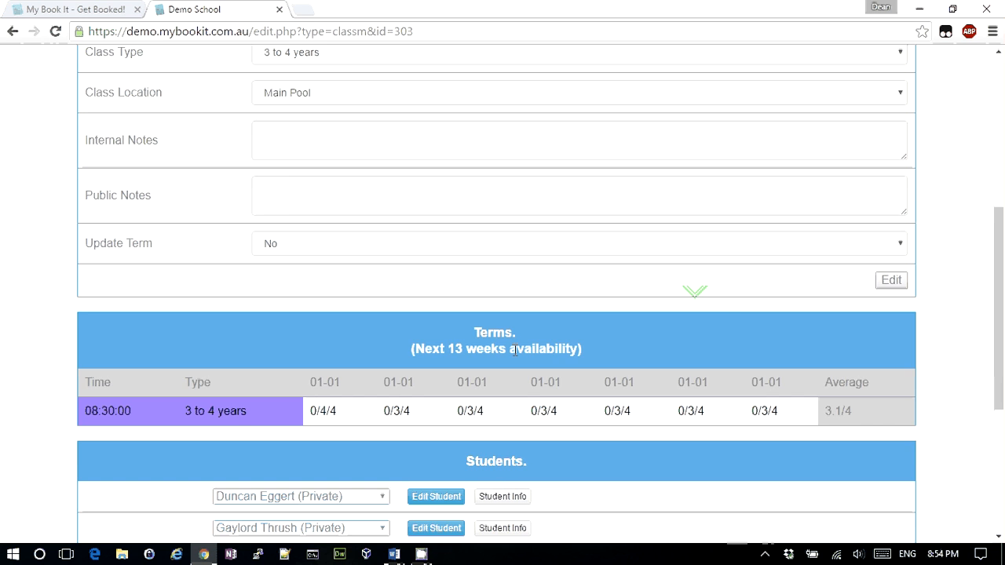
{"action": "scroll", "coordinate": [515, 351], "scroll_direction": "down", "scroll_amount": 3}
{"action": "left_click", "coordinate": [280, 340]}
{"action": "type", "text": "reg"}
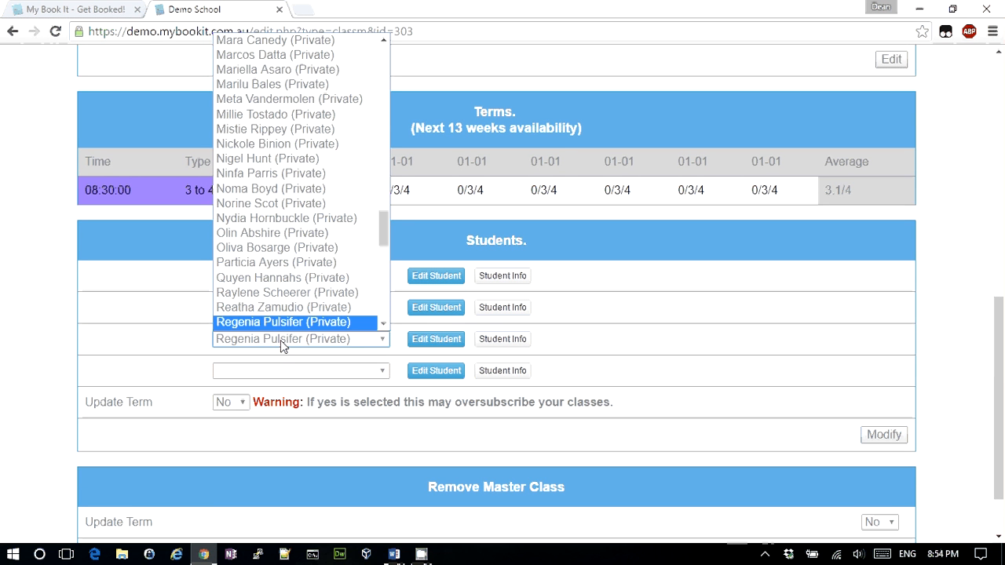
{"action": "key", "text": "Return"}
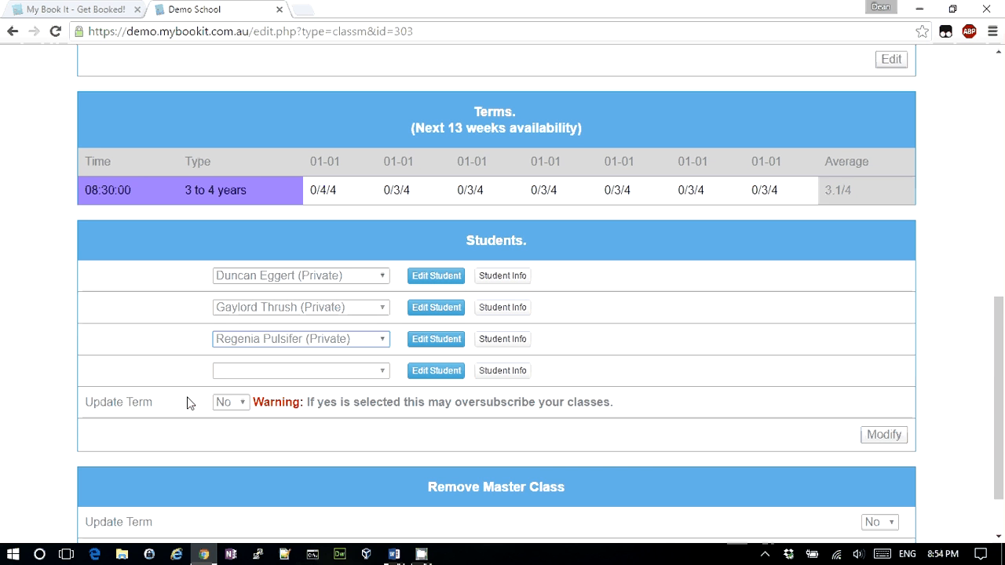
{"action": "left_click", "coordinate": [884, 445]}
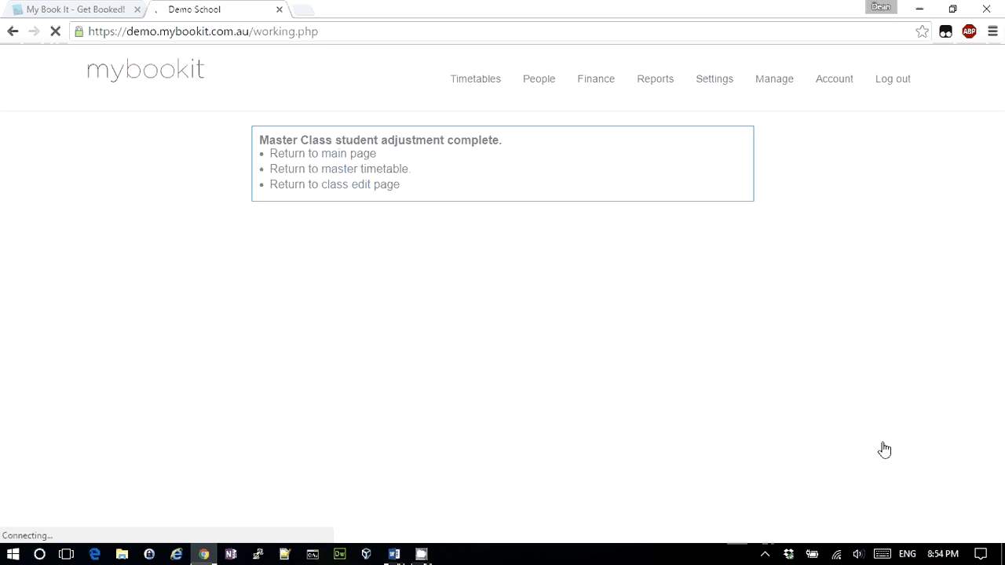
Back on the 8:30 class edit page, blank the first student place and set Update Term to Yes
{"action": "left_click", "coordinate": [340, 188]}
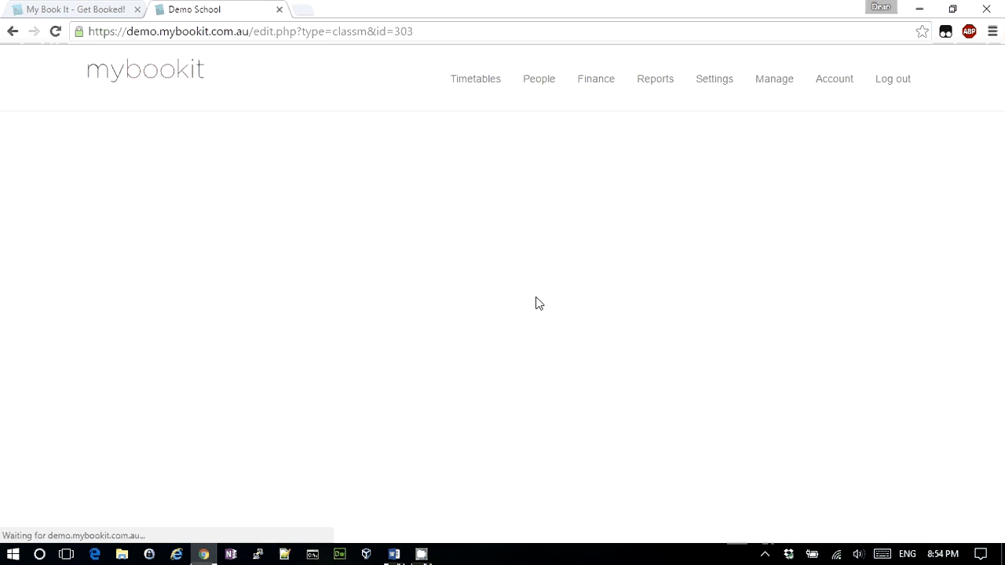
{"action": "scroll", "coordinate": [538, 304], "scroll_direction": "down", "scroll_amount": 6}
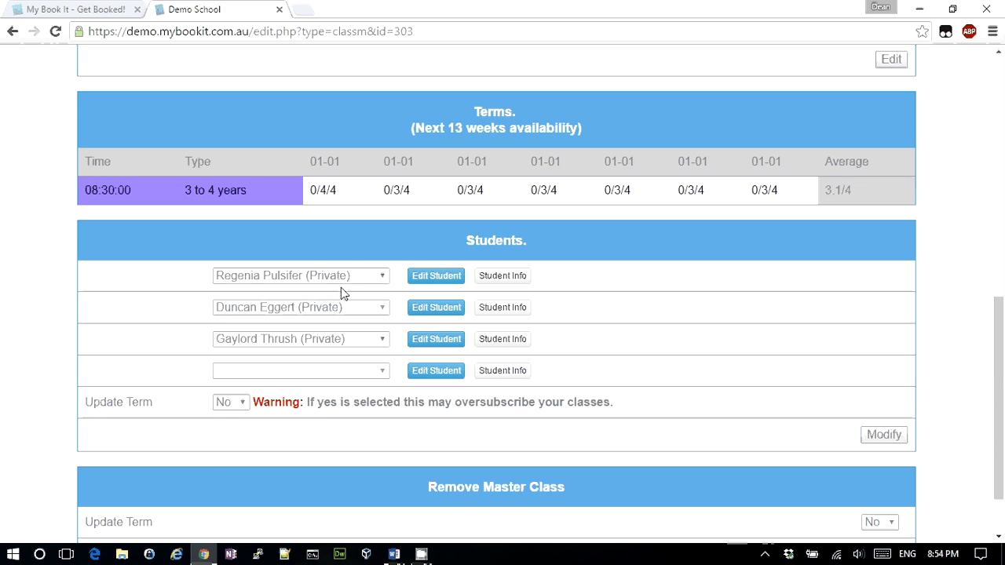
{"action": "left_click", "coordinate": [319, 276]}
{"action": "left_click_drag", "start_coordinate": [392, 471], "coordinate": [399, 302]}
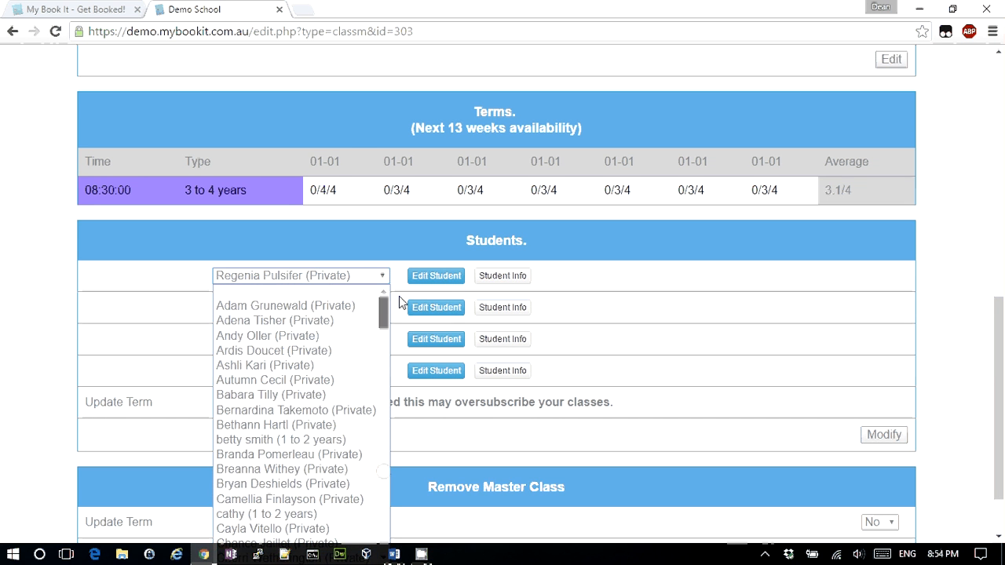
{"action": "left_click", "coordinate": [293, 291]}
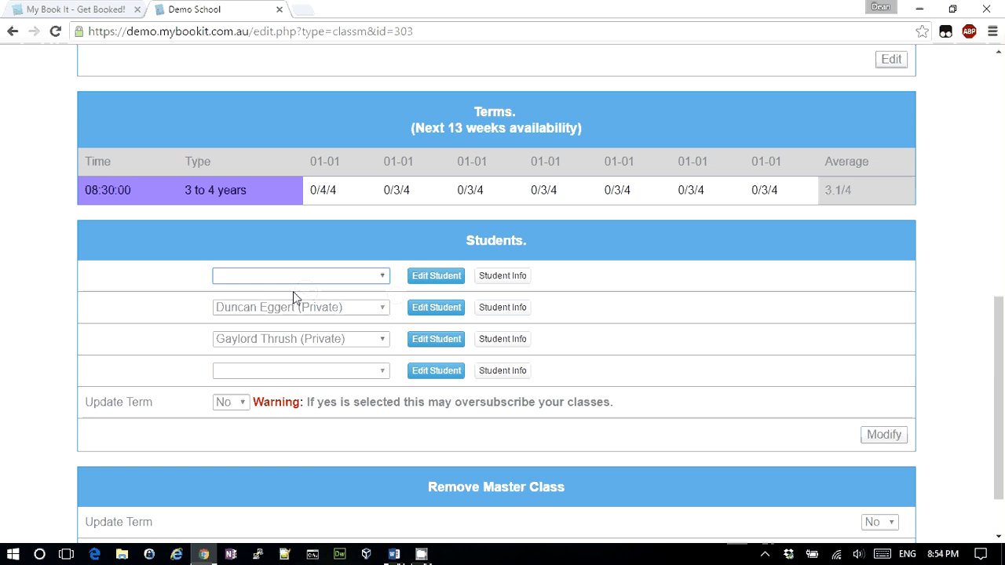
{"action": "left_click", "coordinate": [225, 405]}
{"action": "left_click", "coordinate": [225, 421]}
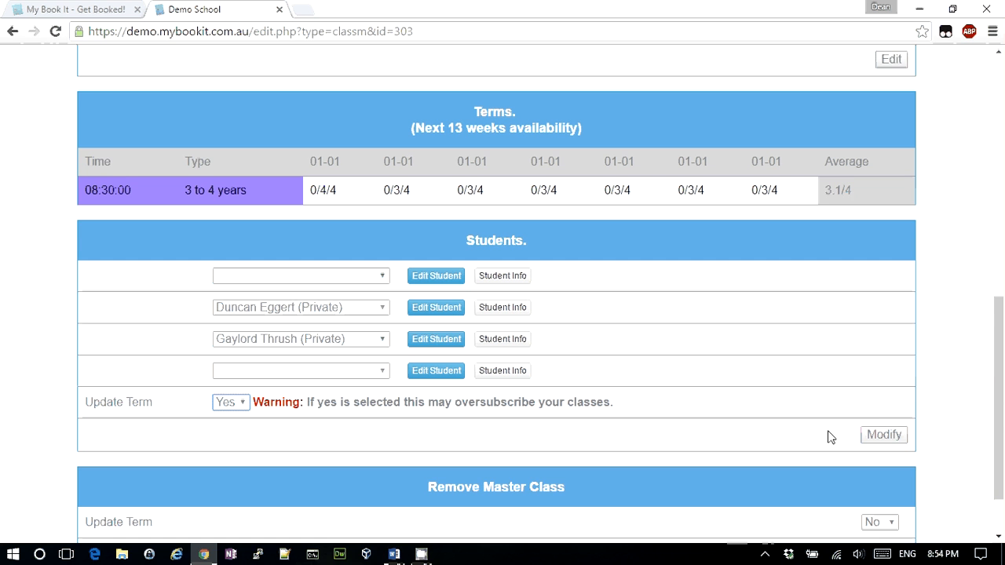
Save the change and reopen the class to confirm 2 of 4 places booked each term week
{"action": "left_click", "coordinate": [887, 437]}
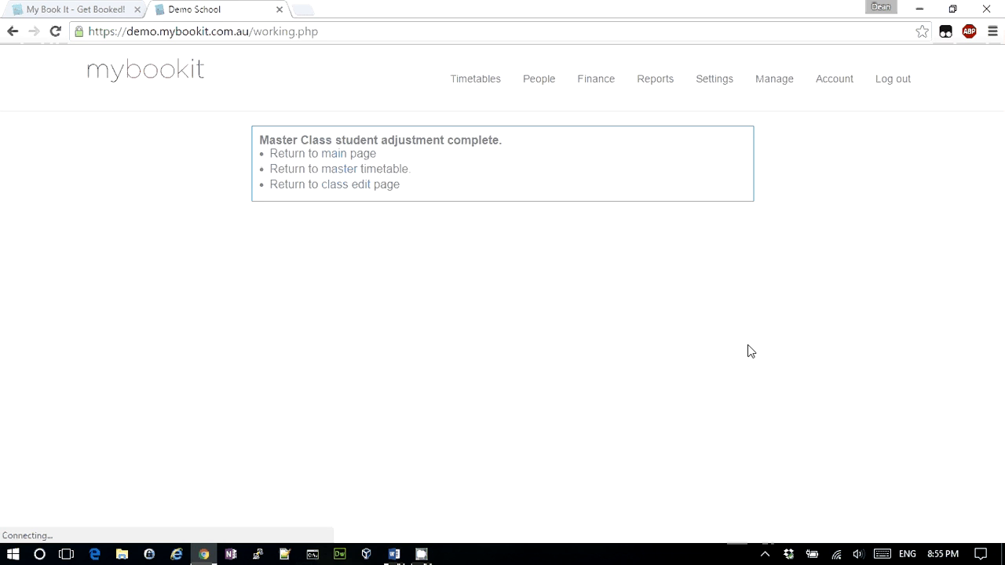
{"action": "left_click", "coordinate": [340, 186]}
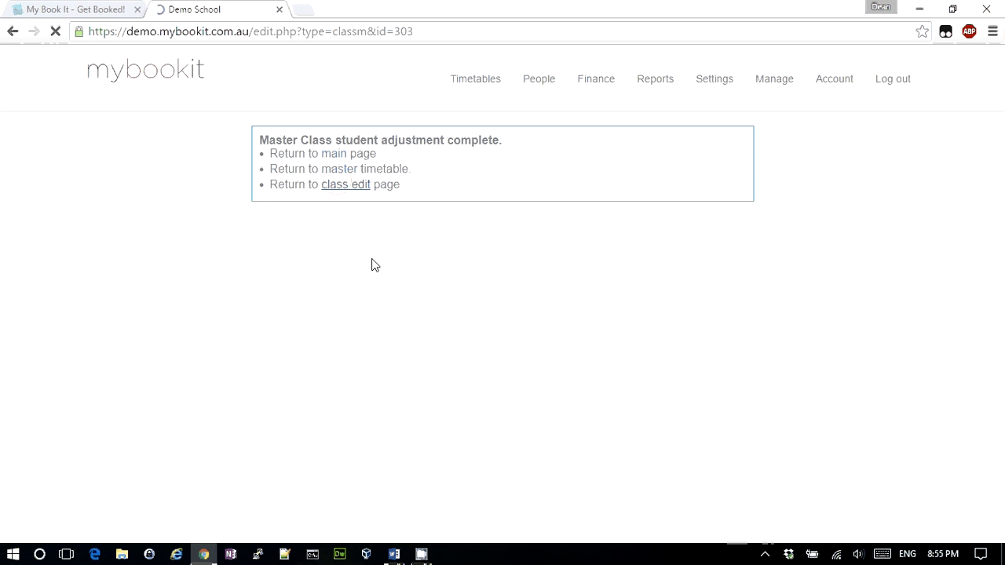
{"action": "scroll", "coordinate": [373, 267], "scroll_direction": "down", "scroll_amount": 5}
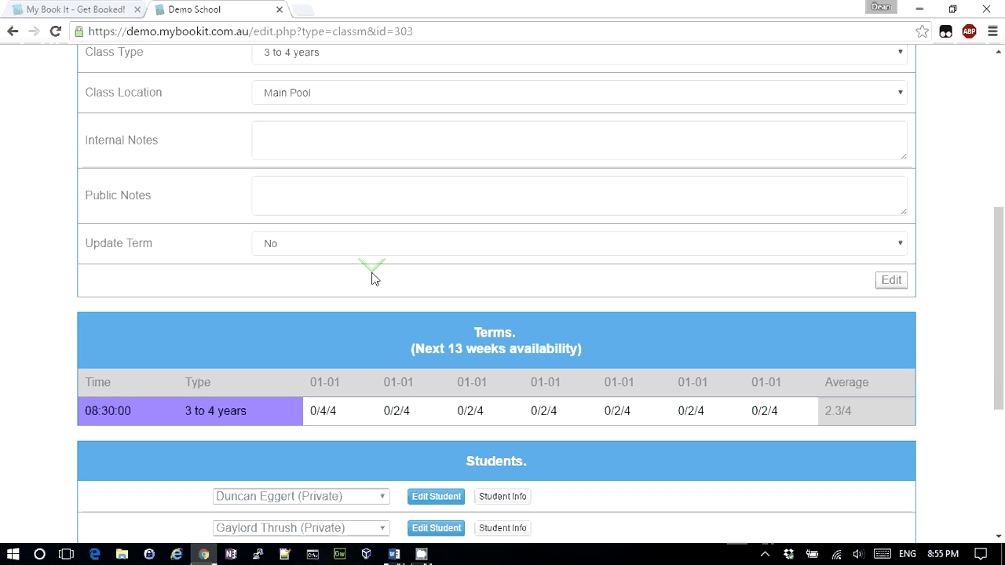
{"action": "scroll", "coordinate": [457, 397], "scroll_direction": "down", "scroll_amount": 1}
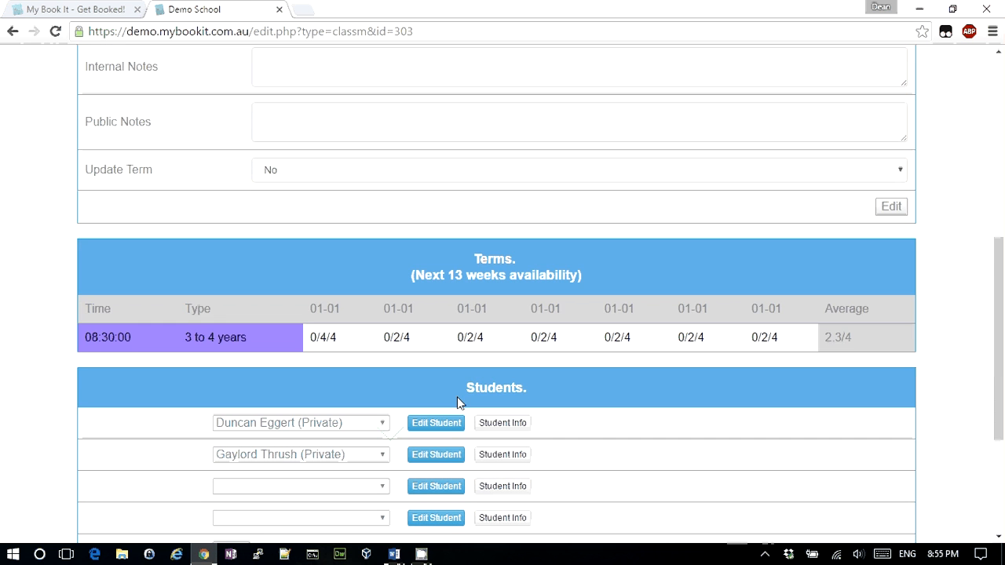
{"action": "scroll", "coordinate": [457, 397], "scroll_direction": "up", "scroll_amount": 6}
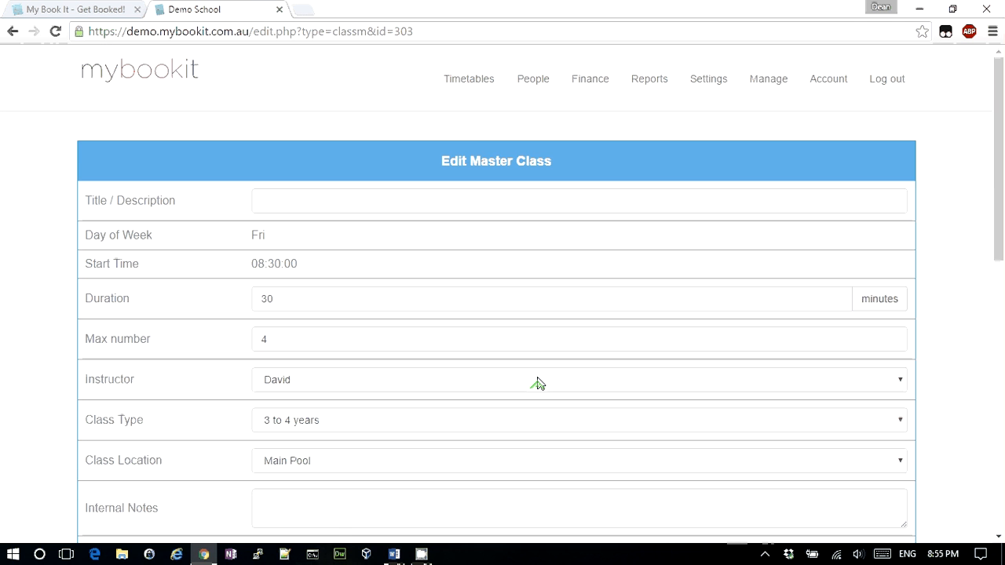
Open the Main Pool weekly timetable and move ahead one week to view Friday's 8:30 am class
{"action": "left_click", "coordinate": [469, 82]}
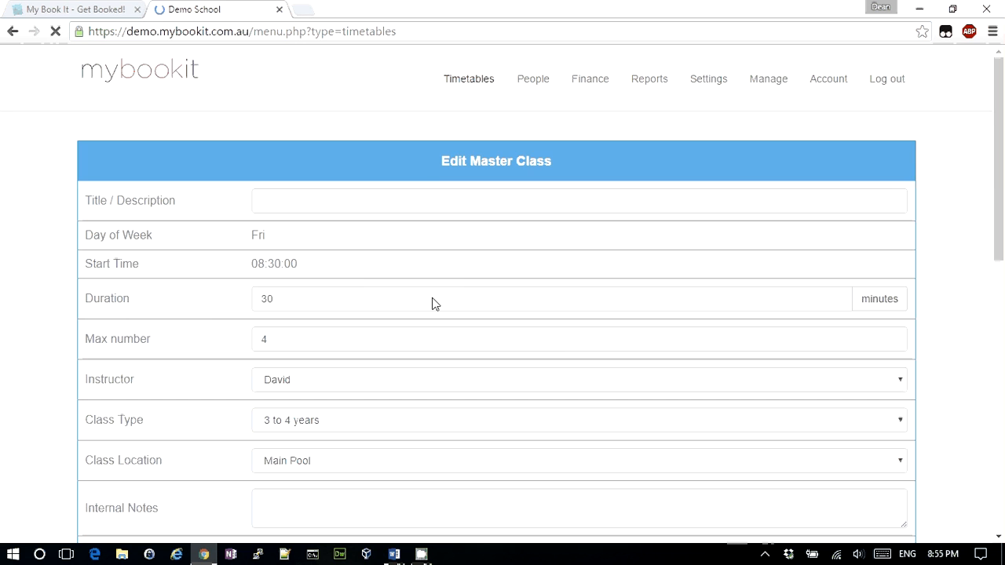
{"action": "scroll", "coordinate": [429, 307], "scroll_direction": "down", "scroll_amount": 2}
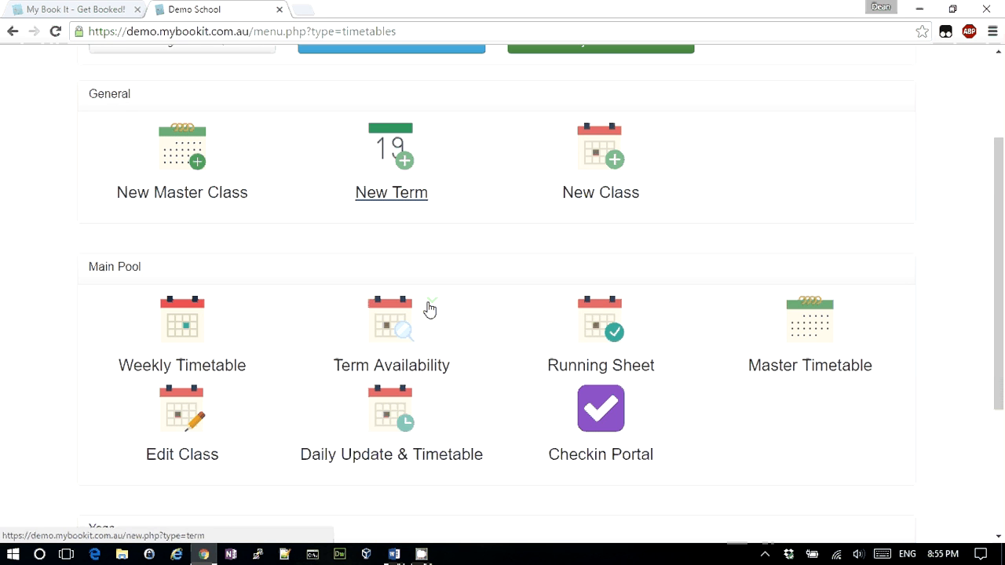
{"action": "left_click", "coordinate": [193, 366]}
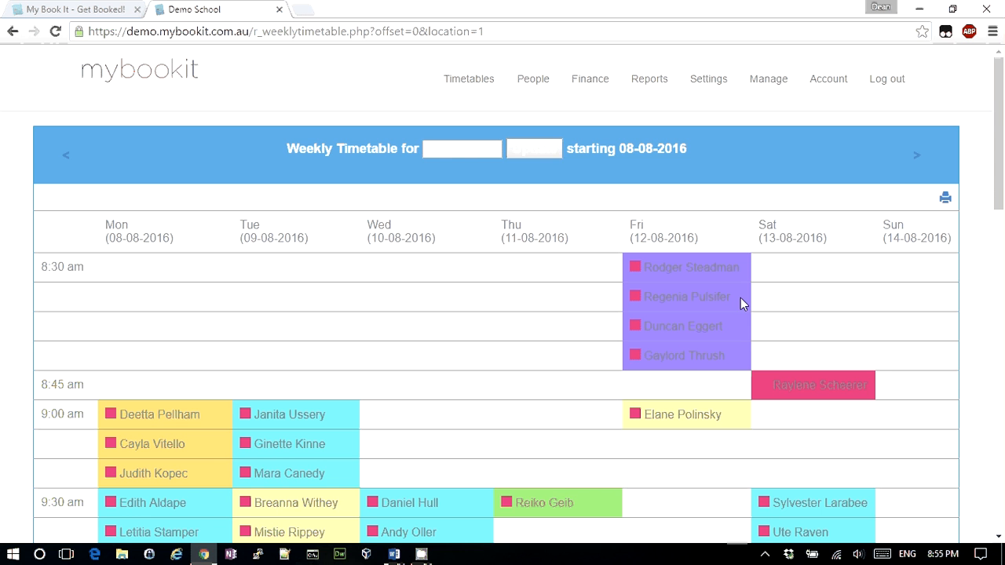
{"action": "left_click", "coordinate": [919, 155]}
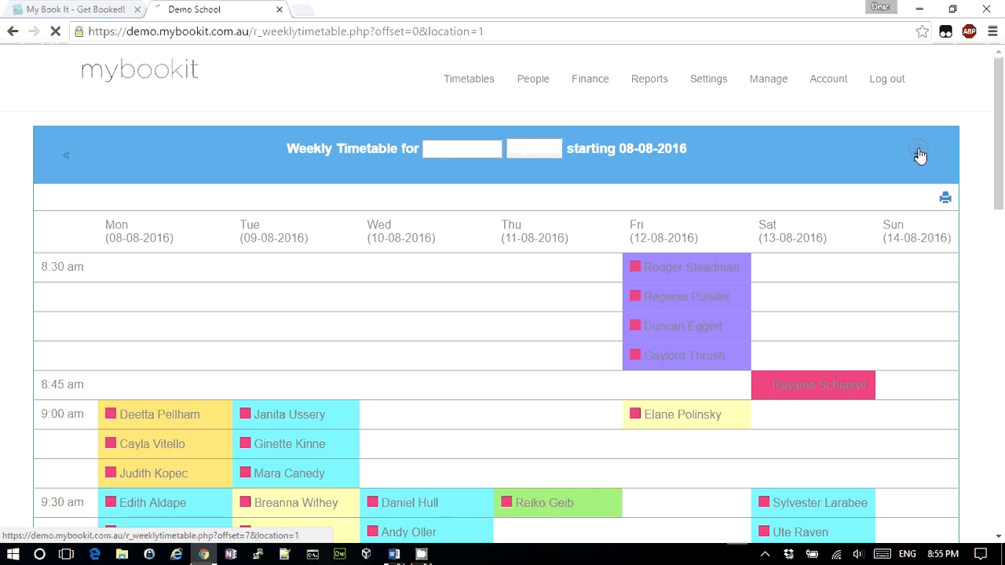